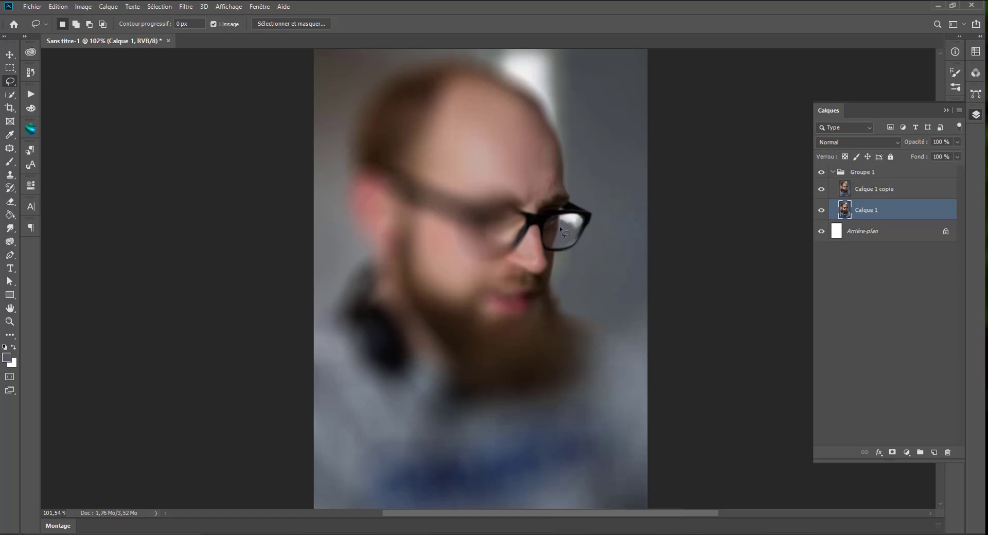
Step: Examine the bright reflection on the lens of the man's glasses up close
{"action": "scroll", "coordinate": [565, 197], "scroll_direction": "up", "scroll_amount": 2}
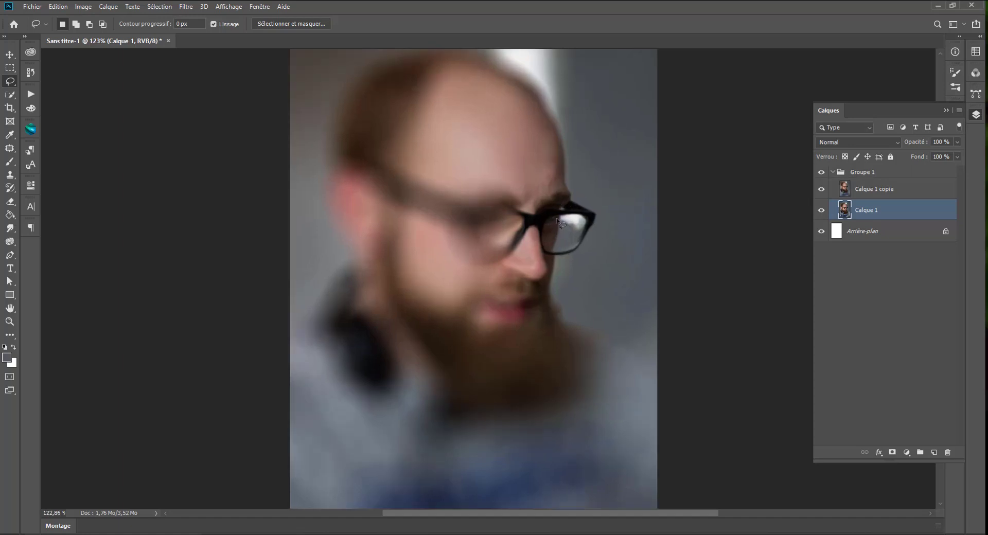
{"action": "scroll", "coordinate": [564, 208], "scroll_direction": "up", "scroll_amount": 3}
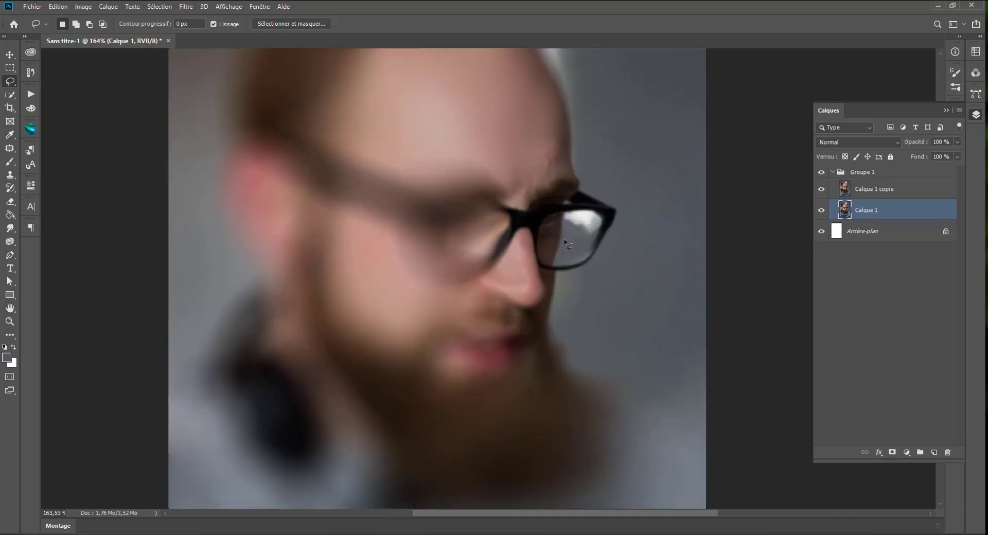
{"action": "scroll", "coordinate": [564, 238], "scroll_direction": "down", "scroll_amount": 5}
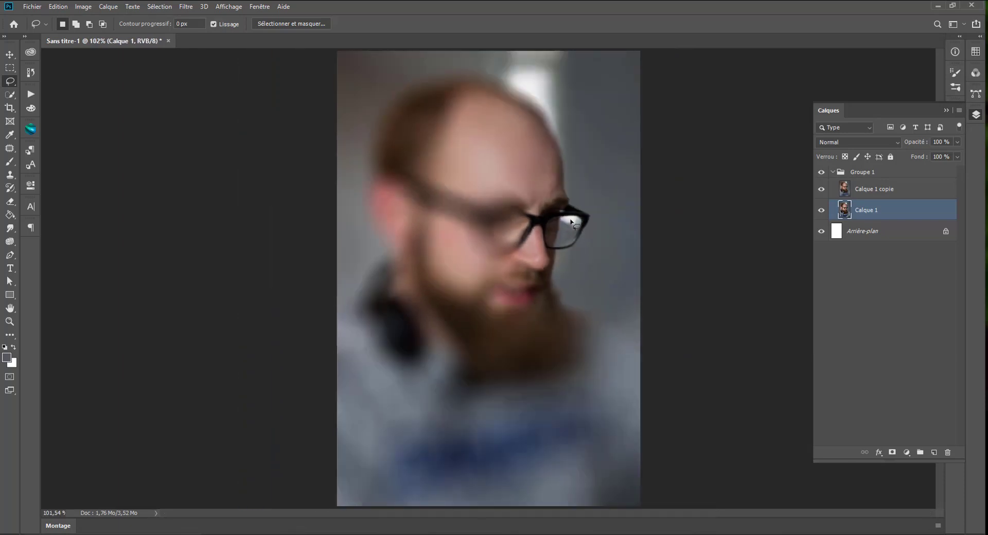
{"action": "scroll", "coordinate": [571, 221], "scroll_direction": "up", "scroll_amount": 1}
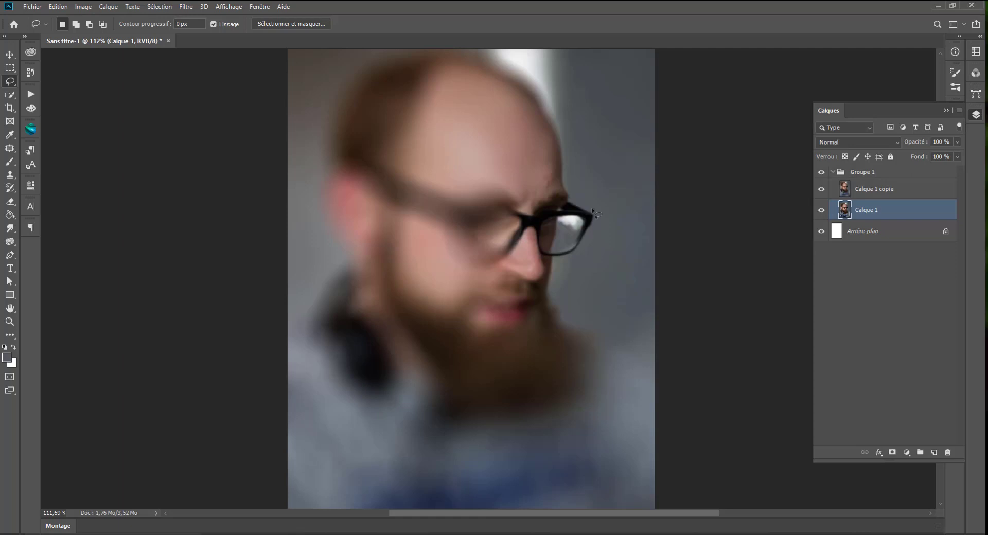
{"action": "scroll", "coordinate": [600, 214], "scroll_direction": "up", "scroll_amount": 5}
{"action": "scroll", "coordinate": [556, 273], "scroll_direction": "down", "scroll_amount": 4}
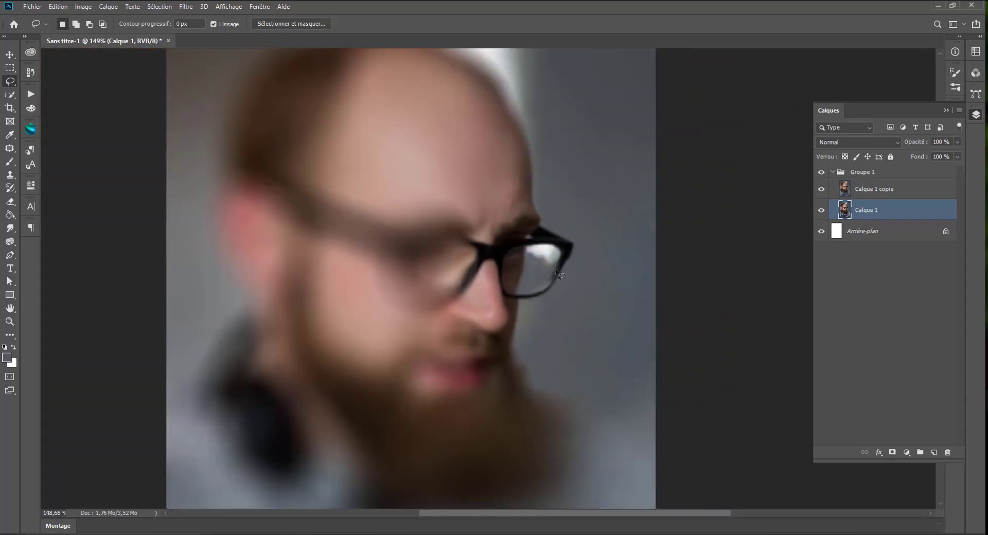
{"action": "scroll", "coordinate": [554, 269], "scroll_direction": "up", "scroll_amount": 1}
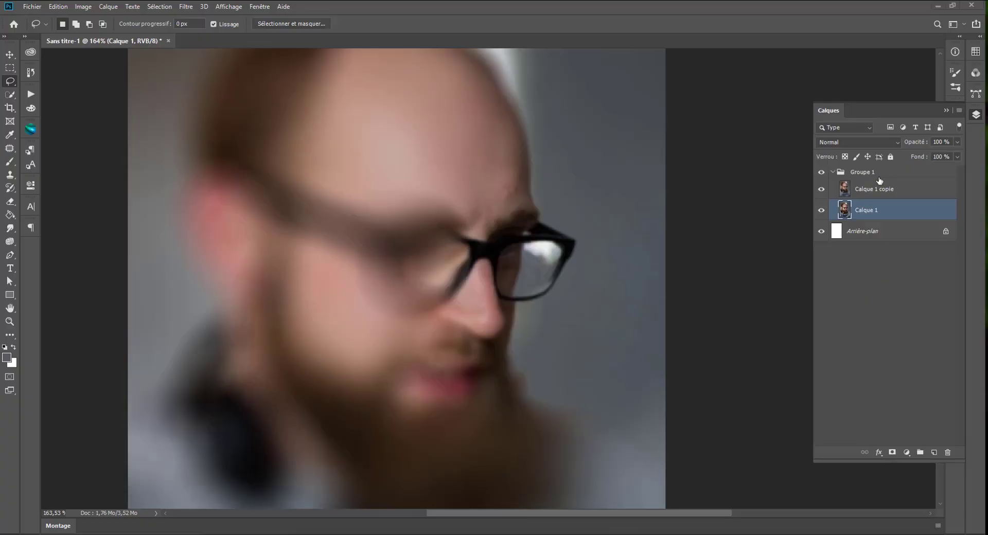
Step: On the Calque 1 copie layer, trace a closed Pen path in Tracé mode around the bright reflection in the lens
{"action": "left_click", "coordinate": [875, 189]}
{"action": "scroll", "coordinate": [587, 279], "scroll_direction": "up", "scroll_amount": 4}
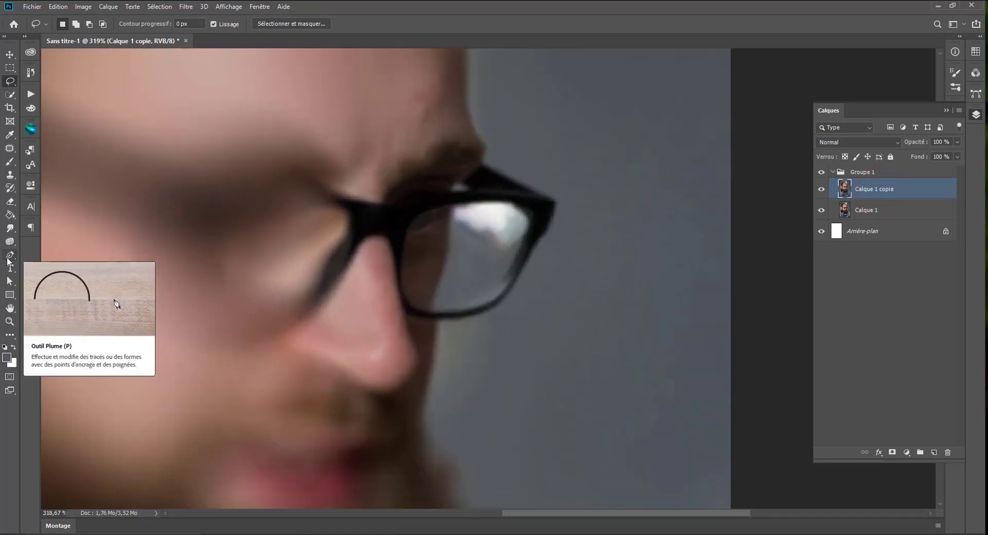
{"action": "left_click", "coordinate": [9, 257]}
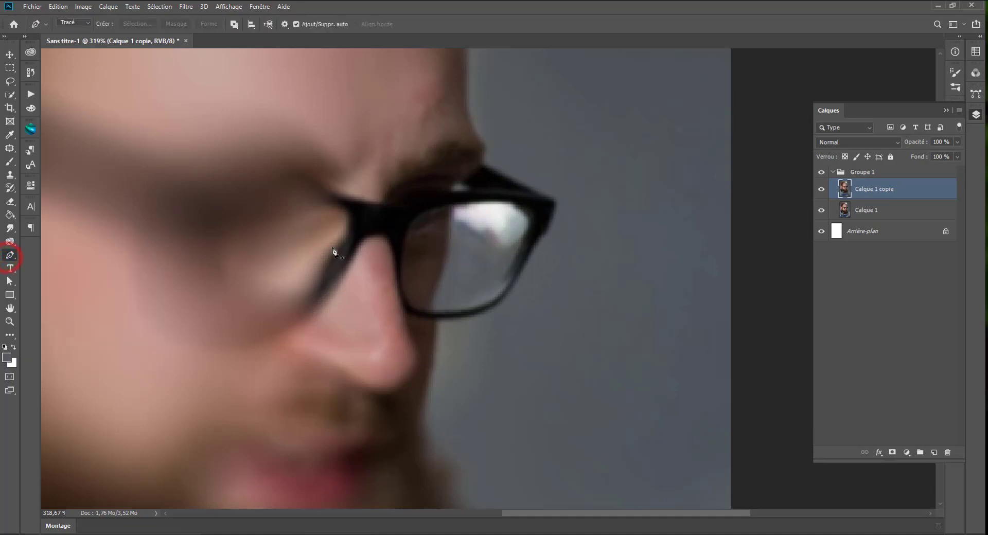
{"action": "left_click", "coordinate": [64, 23]}
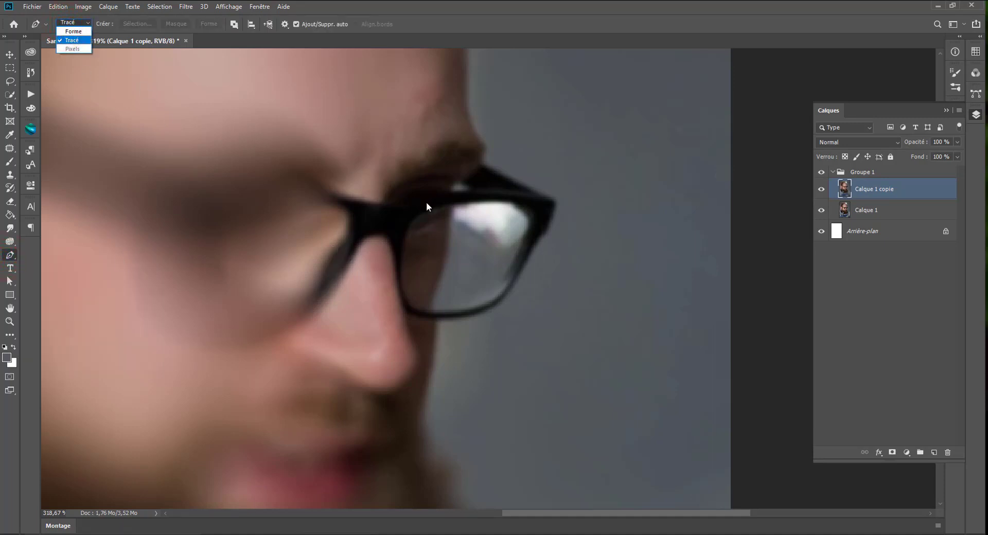
{"action": "left_click", "coordinate": [452, 227]}
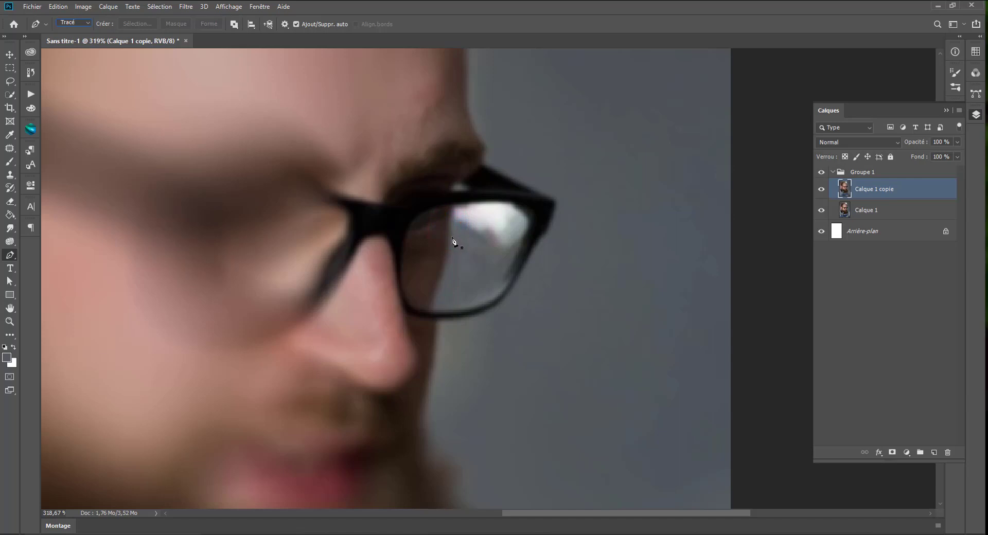
{"action": "left_click_drag", "start_coordinate": [452, 236], "coordinate": [454, 209]}
{"action": "left_click", "coordinate": [454, 206]}
{"action": "left_click", "coordinate": [514, 204]}
{"action": "left_click_drag", "start_coordinate": [517, 206], "coordinate": [538, 211]}
{"action": "left_click", "coordinate": [530, 226]}
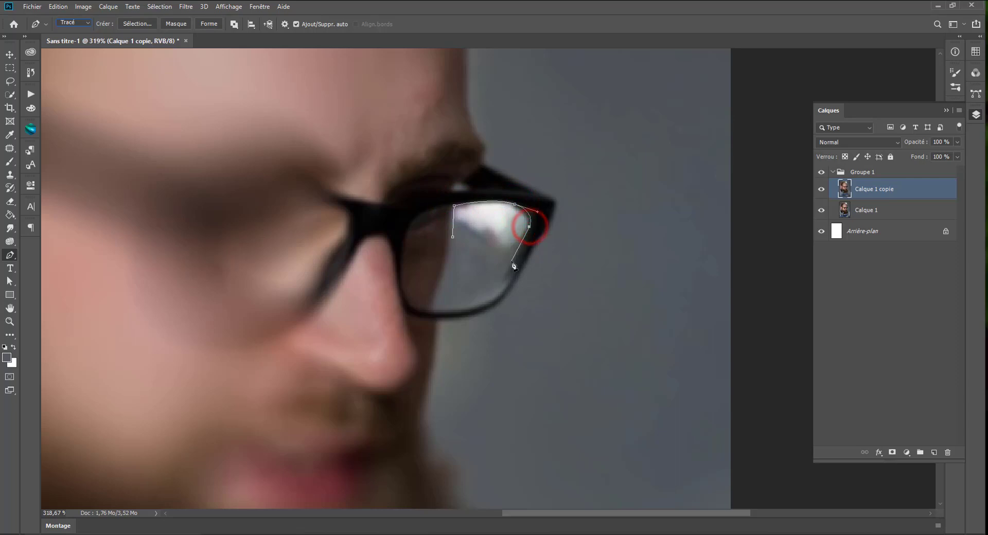
{"action": "left_click", "coordinate": [511, 263]}
{"action": "left_click", "coordinate": [453, 238]}
Step: Convert the path into a new smoothed selection with a 0,3 pixel feather and open it in Content-Aware Fill
{"action": "left_click", "coordinate": [130, 23]}
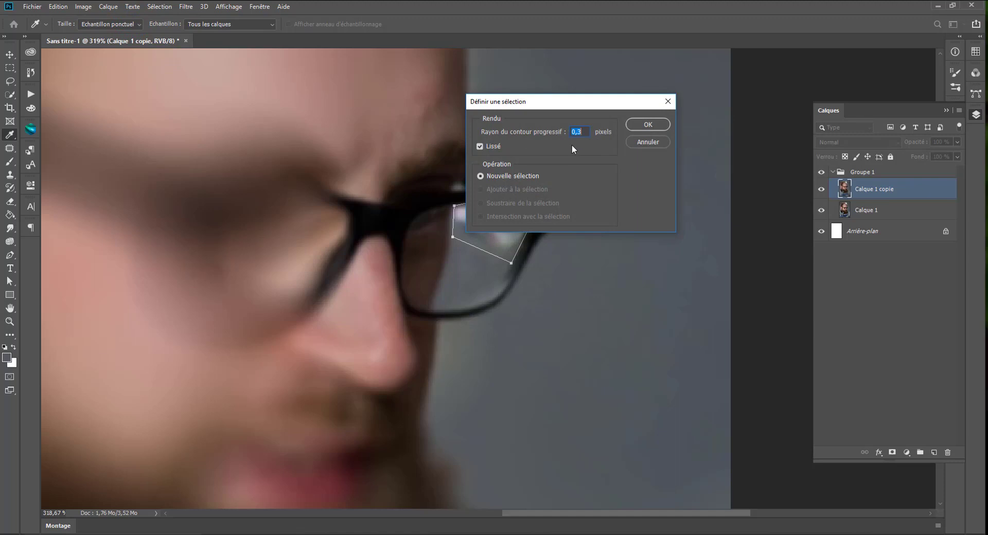
{"action": "left_click", "coordinate": [640, 125]}
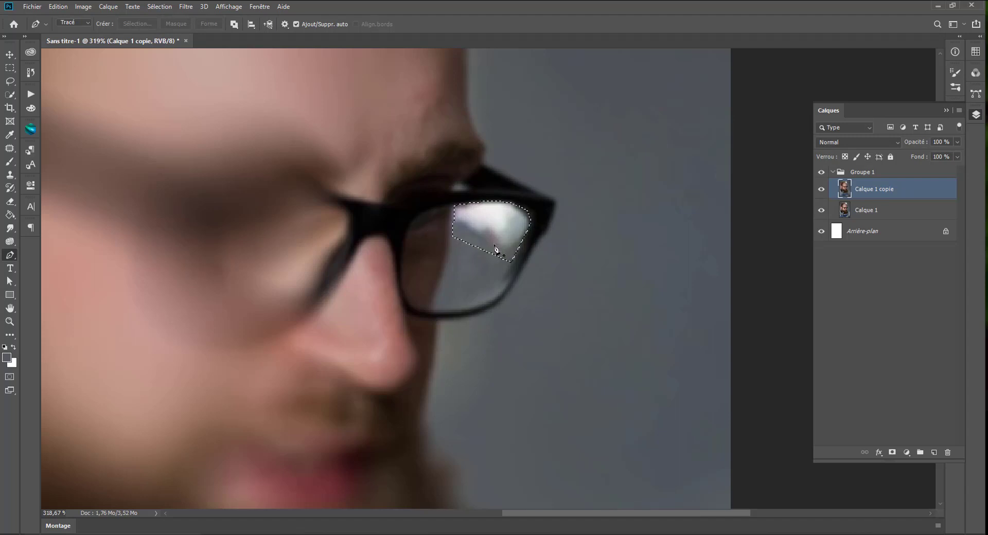
{"action": "left_click", "coordinate": [56, 7]}
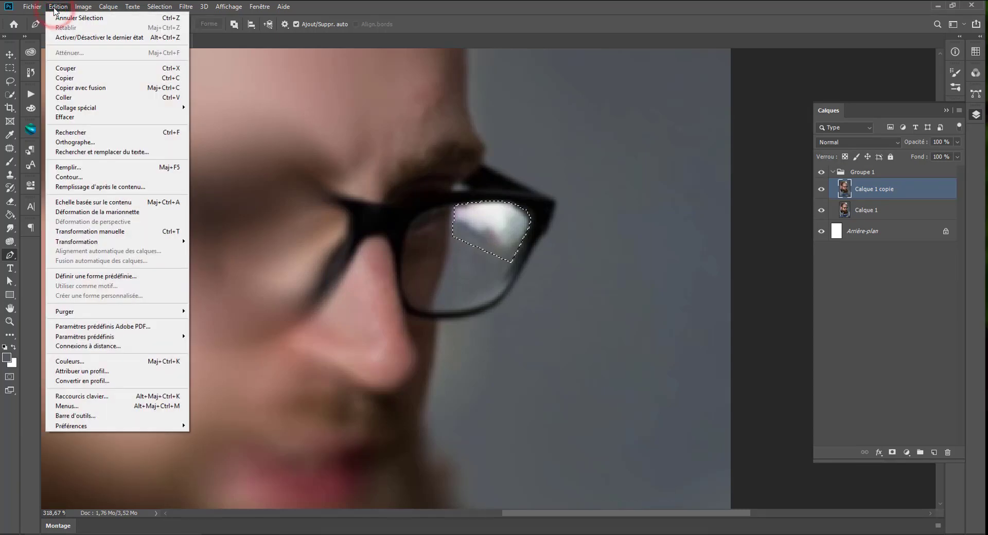
{"action": "left_click", "coordinate": [102, 188]}
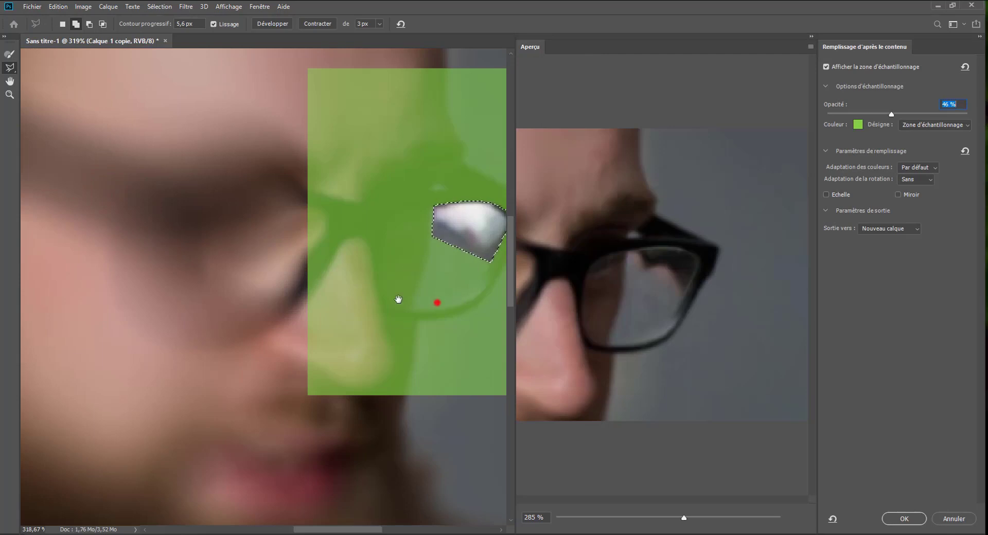
Step: Remove the face and glasses from the sampling area with the Sampling Brush at size 130, keeping only the plain grey background
{"action": "left_click_drag", "start_coordinate": [435, 302], "coordinate": [242, 300]}
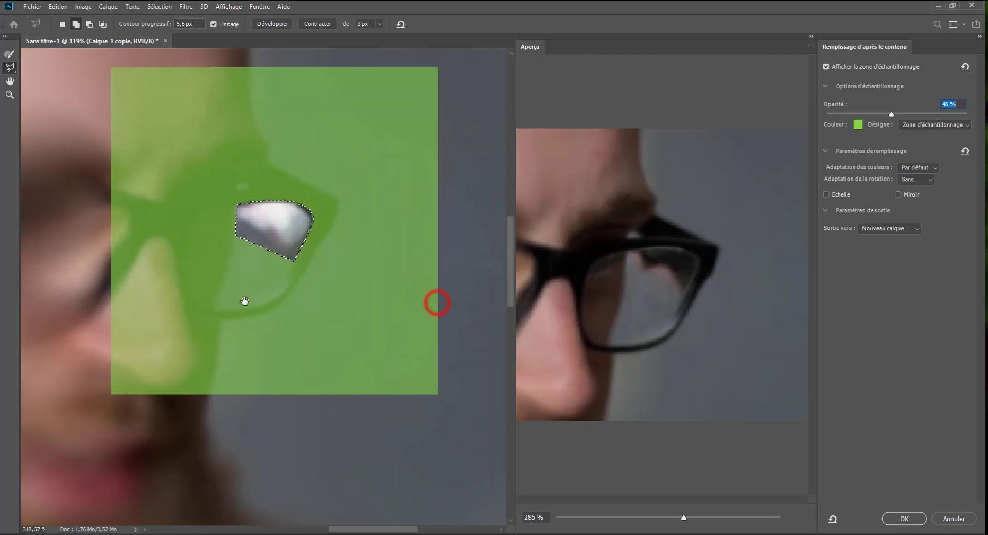
{"action": "left_click", "coordinate": [10, 53]}
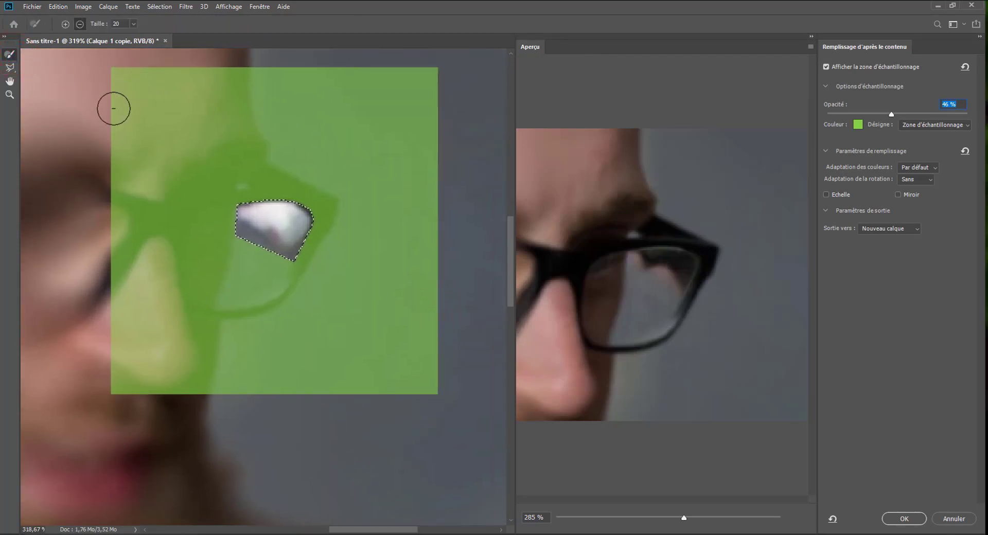
{"action": "key", "text": "alt"}
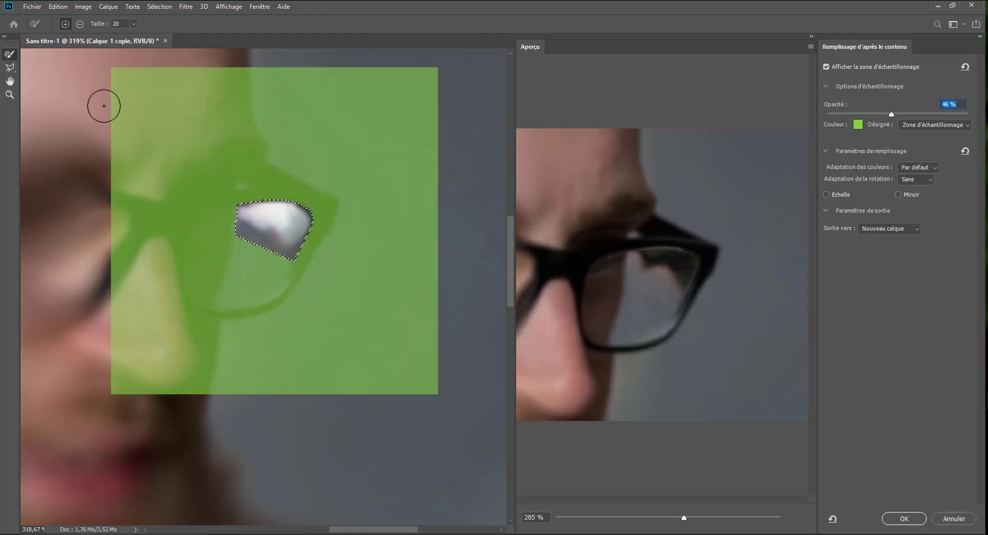
{"action": "mouse_move", "coordinate": [93, 106]}
{"action": "left_mouse_down"}
{"action": "mouse_move", "coordinate": [177, 121]}
{"action": "mouse_move", "coordinate": [169, 111]}
{"action": "left_mouse_up"}
{"action": "mouse_move", "coordinate": [165, 100]}
{"action": "left_mouse_down"}
{"action": "mouse_move", "coordinate": [196, 369]}
{"action": "mouse_move", "coordinate": [209, 256]}
{"action": "mouse_move", "coordinate": [237, 278]}
{"action": "mouse_move", "coordinate": [249, 236]}
{"action": "left_mouse_up"}
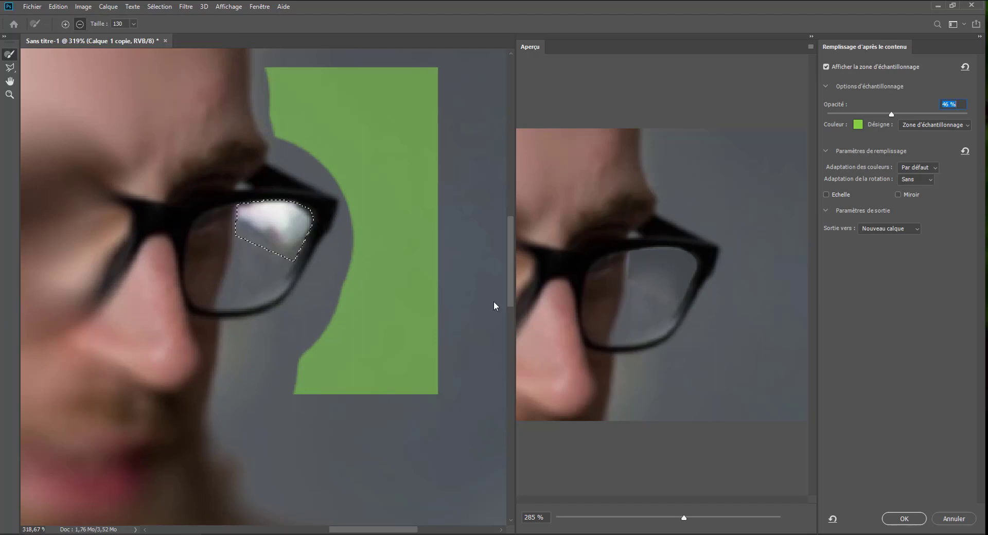
Step: Try expanding the fill selection by 3 px and contract it back by the same amount
{"action": "left_click", "coordinate": [9, 67]}
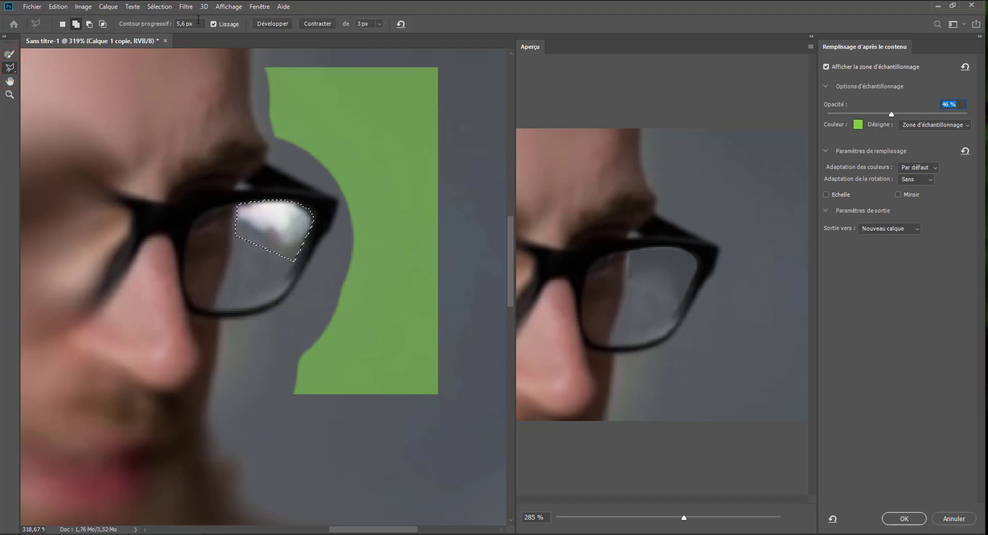
{"action": "left_click", "coordinate": [379, 23]}
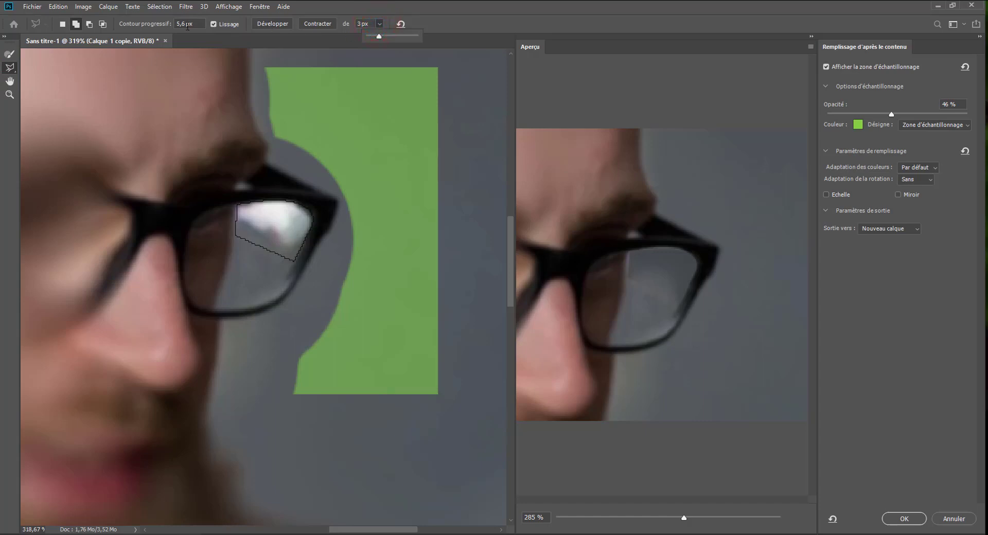
{"action": "left_click", "coordinate": [273, 24]}
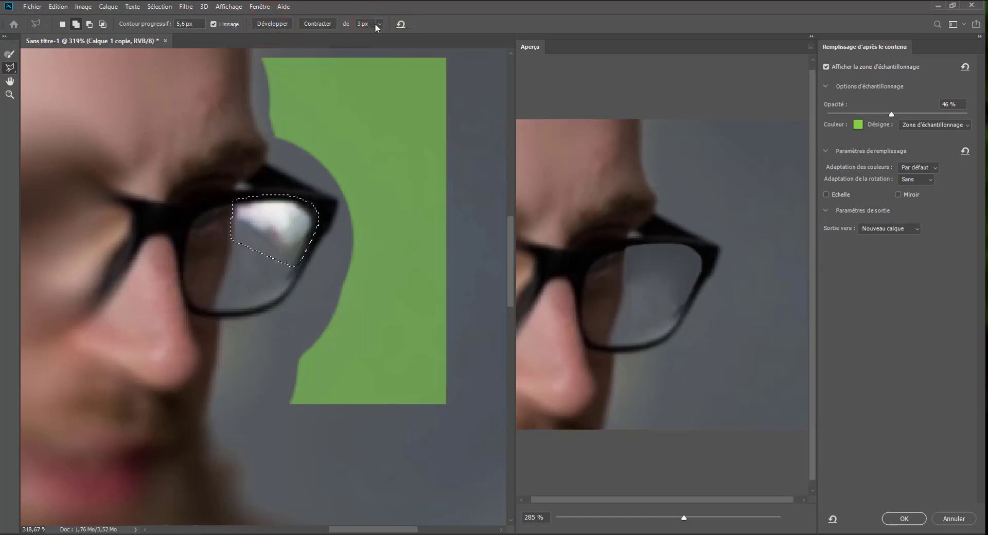
{"action": "left_click", "coordinate": [319, 25]}
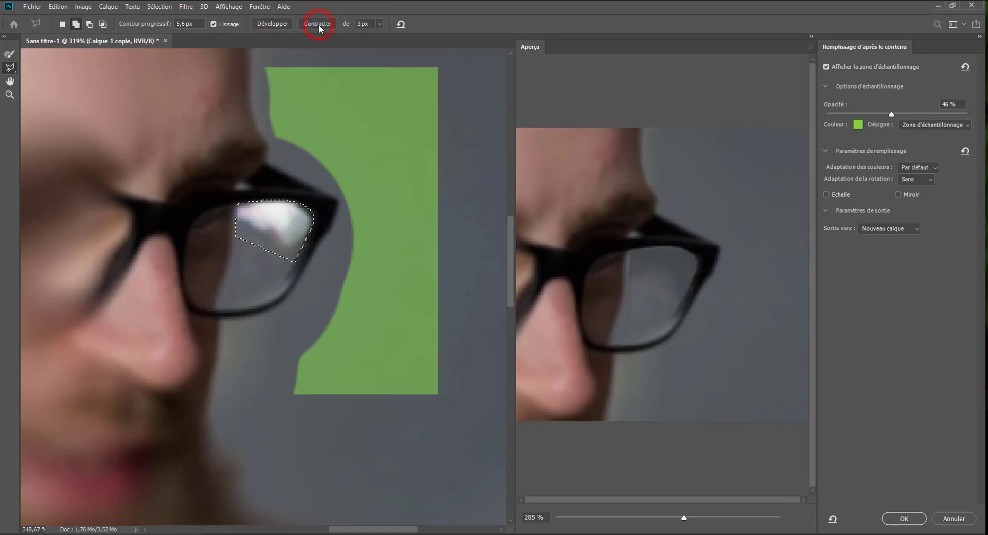
Step: Feather the fill selection by 10 px, expand it by 1 px, and apply the content-aware fill to a new layer
{"action": "left_click", "coordinate": [196, 23]}
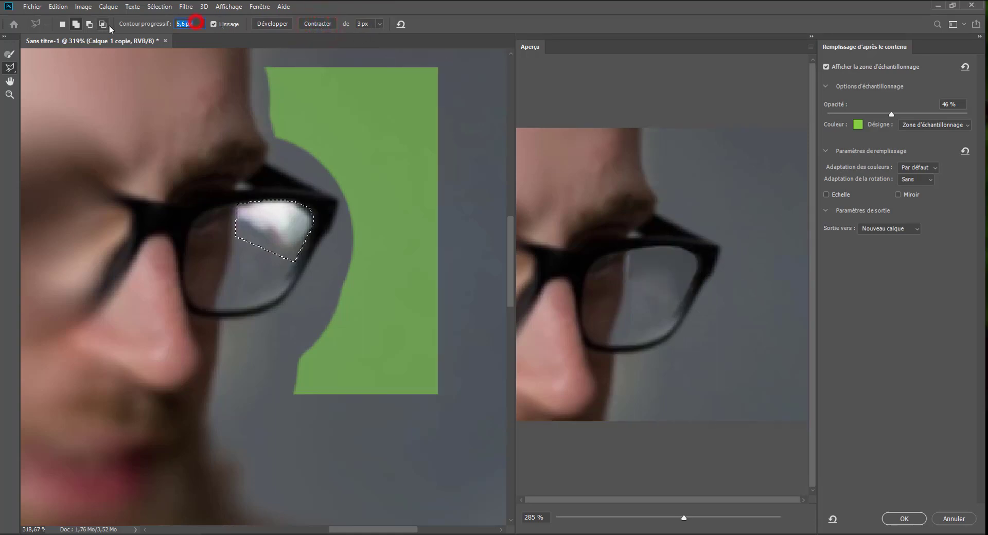
{"action": "type", "text": "10"}
{"action": "left_click_drag", "start_coordinate": [378, 24], "coordinate": [369, 38]}
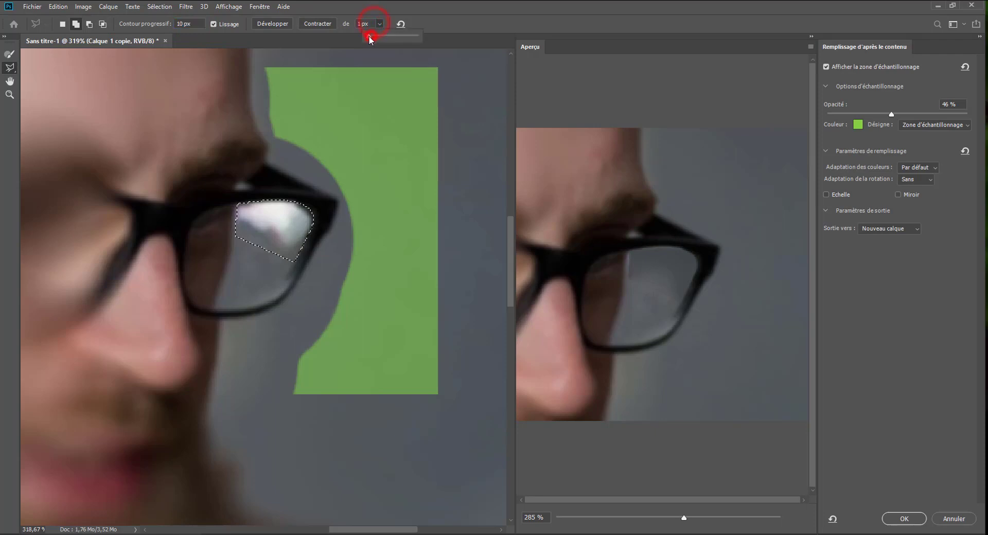
{"action": "left_click", "coordinate": [272, 24]}
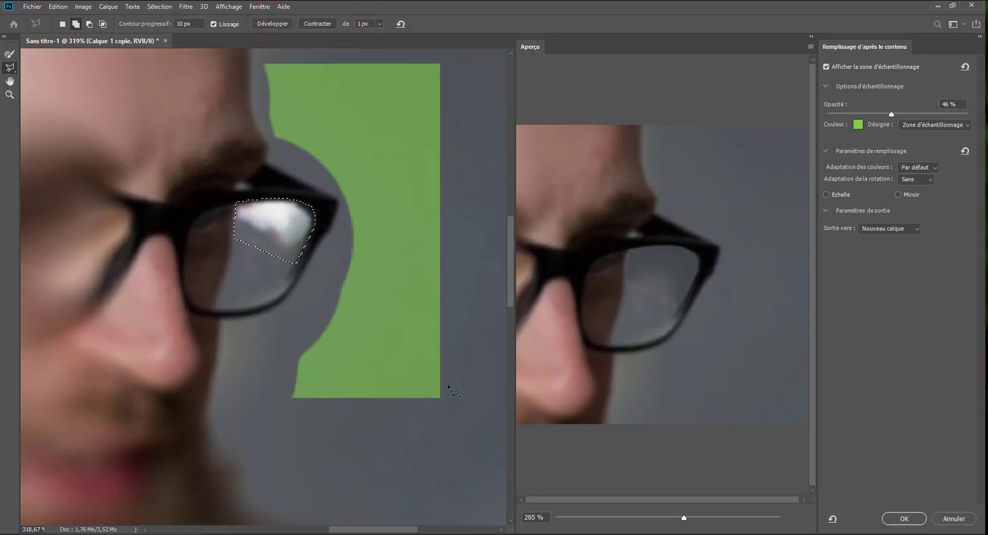
{"action": "left_click", "coordinate": [905, 518]}
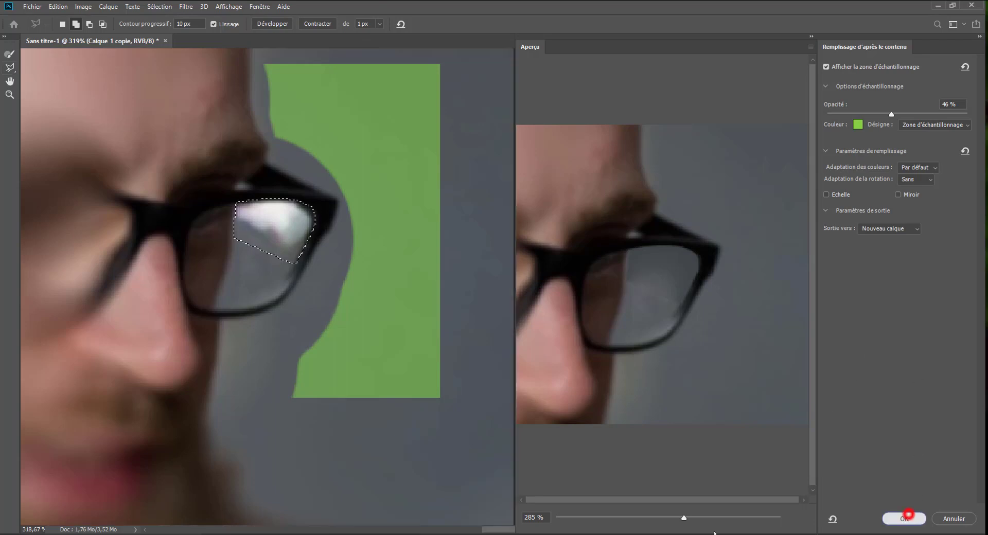
Step: Compare the lens with and without the new fill layer, leave the layer shown, and deselect
{"action": "left_click", "coordinate": [821, 190]}
{"action": "left_click", "coordinate": [820, 190]}
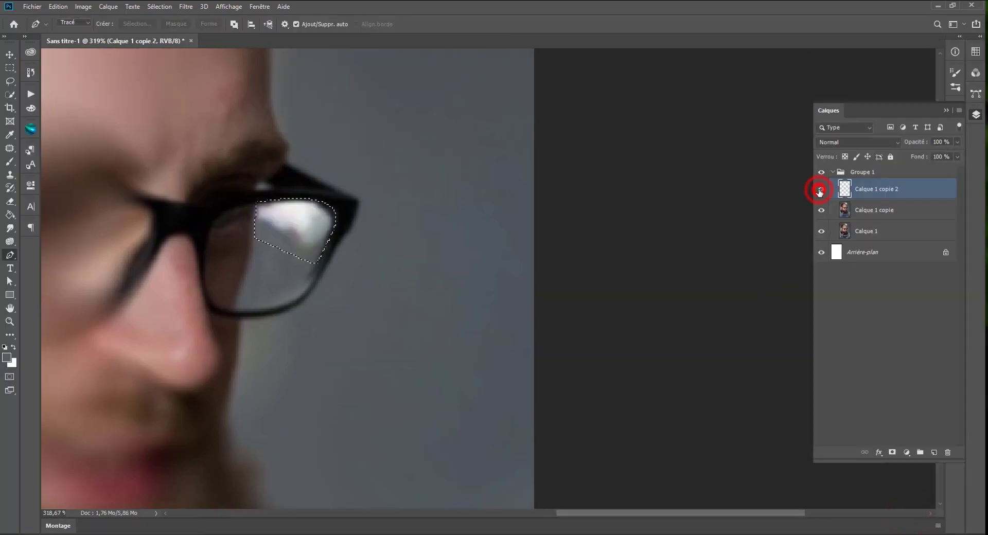
{"action": "left_click", "coordinate": [819, 190]}
{"action": "left_click", "coordinate": [820, 190]}
{"action": "key", "text": "ctrl+d"}
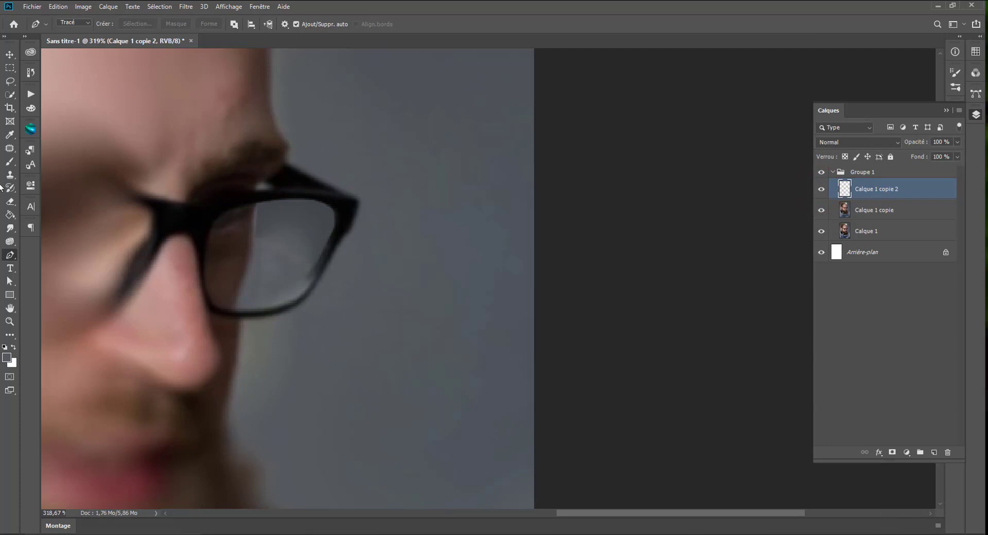
Step: Paint sampled lens grey over the uneven patches of the eyeglass lens with a soft 27 px Brush at 46% opacity
{"action": "left_click", "coordinate": [10, 164]}
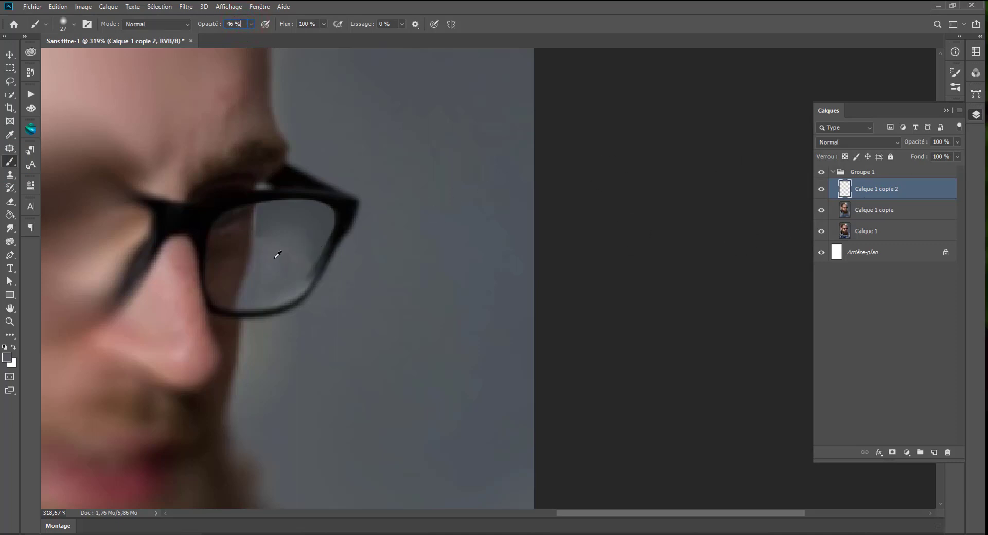
{"action": "scroll", "coordinate": [275, 258], "scroll_direction": "up", "scroll_amount": 2}
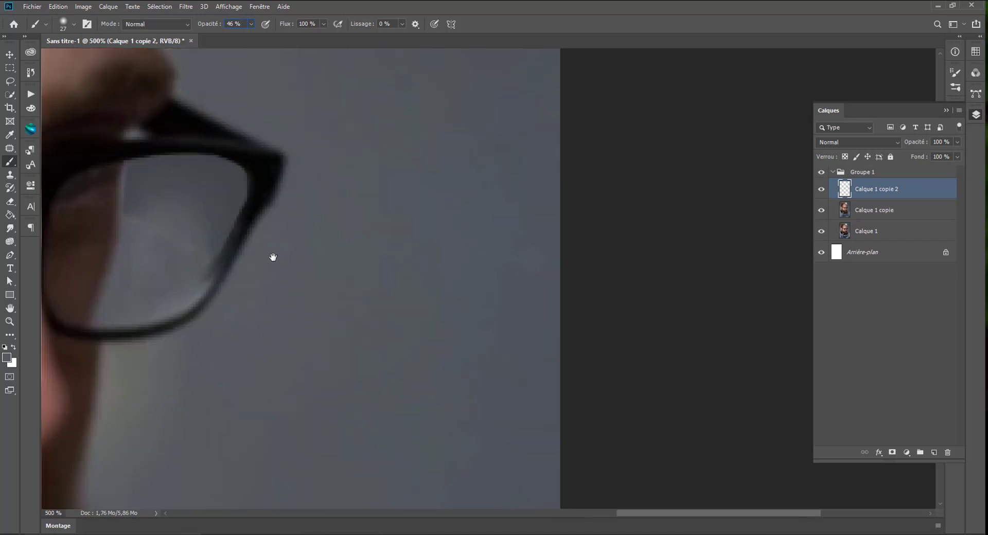
{"action": "left_click_drag", "start_coordinate": [263, 256], "coordinate": [419, 283]}
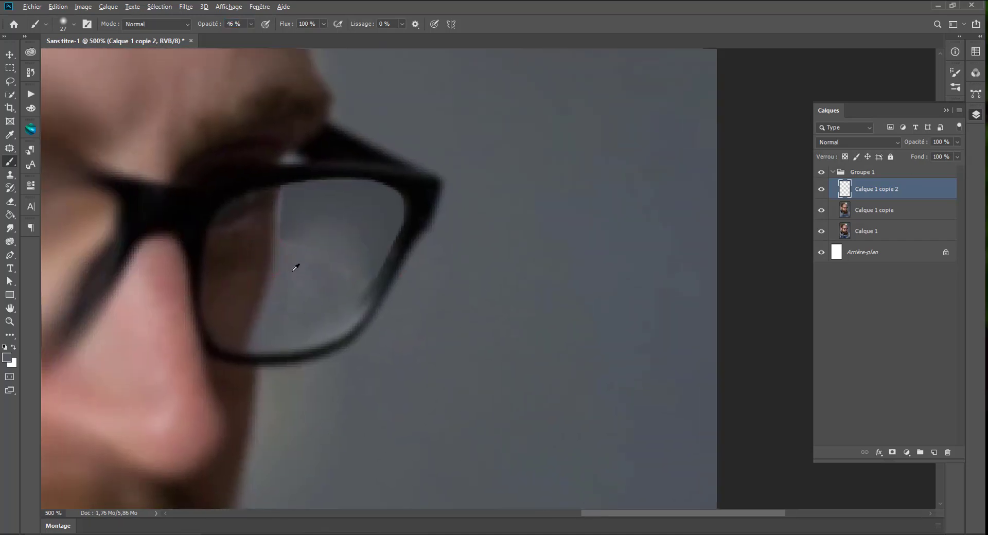
{"action": "right_click", "coordinate": [296, 267]}
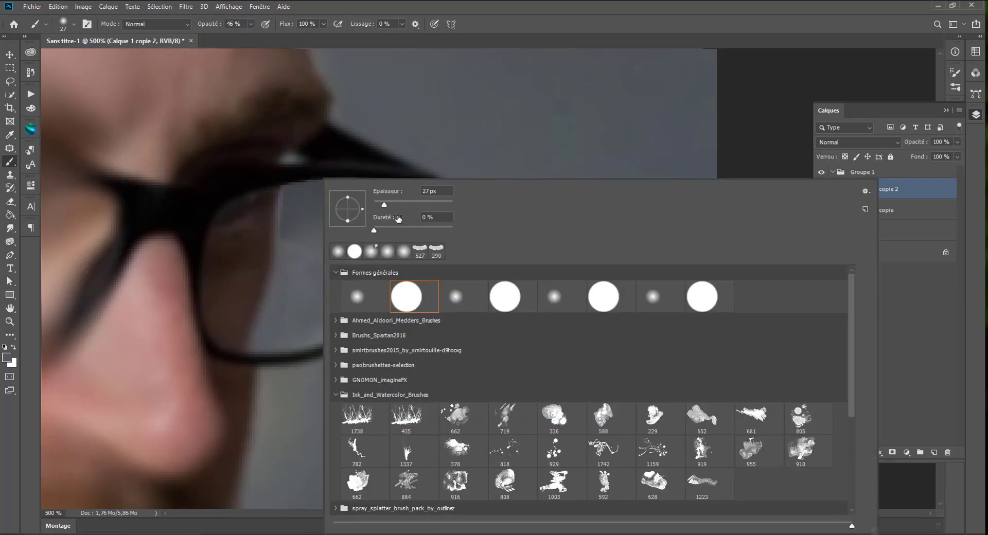
{"action": "left_click", "coordinate": [304, 289], "text": "alt"}
{"action": "left_click", "coordinate": [304, 288], "text": "alt"}
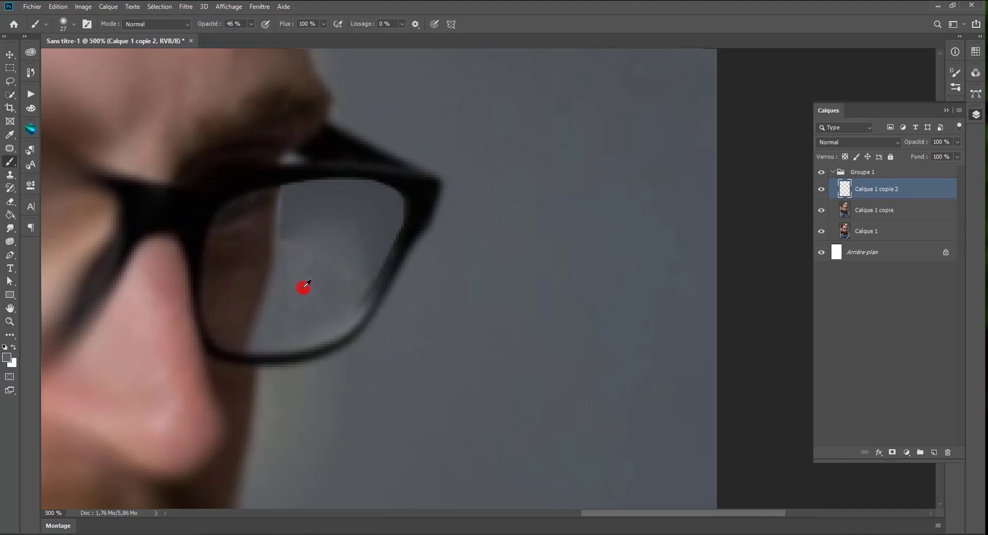
{"action": "left_click", "coordinate": [343, 276]}
{"action": "left_click", "coordinate": [358, 265]}
{"action": "left_click", "coordinate": [357, 247]}
{"action": "left_click", "coordinate": [329, 256]}
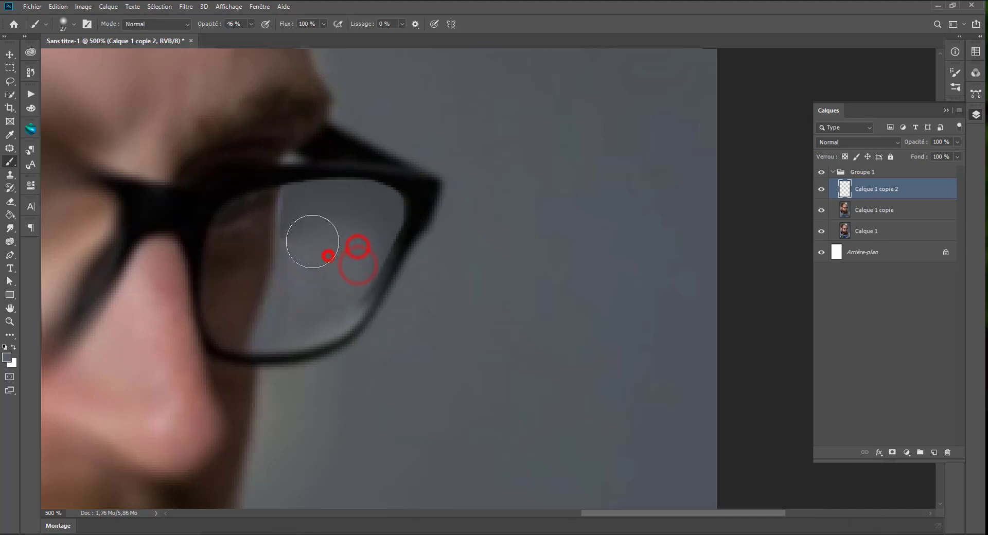
{"action": "left_click", "coordinate": [313, 243]}
{"action": "left_click", "coordinate": [308, 232]}
{"action": "left_click", "coordinate": [307, 257]}
{"action": "left_click", "coordinate": [318, 275]}
{"action": "left_click", "coordinate": [352, 232]}
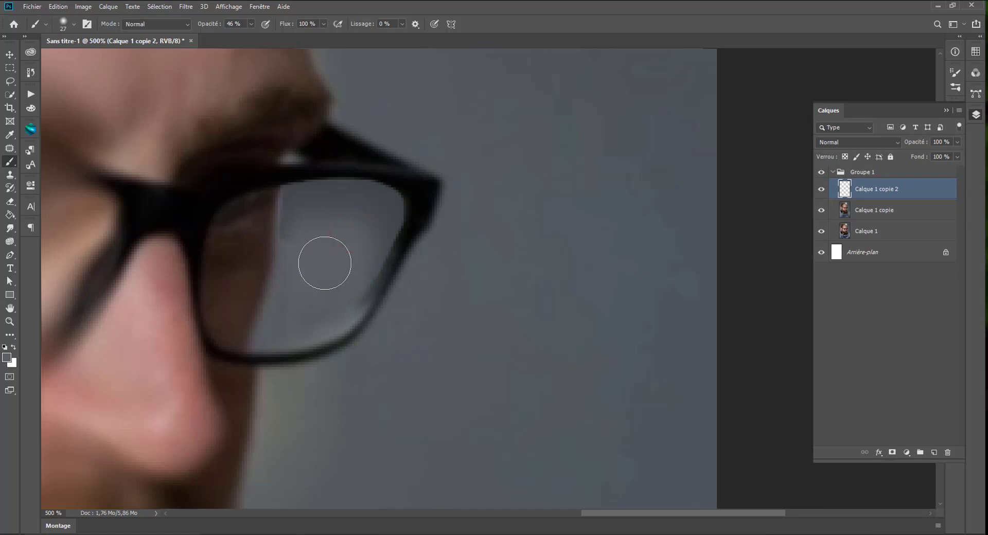
{"action": "mouse_move", "coordinate": [335, 255]}
{"action": "left_mouse_down"}
{"action": "mouse_move", "coordinate": [288, 242]}
{"action": "mouse_move", "coordinate": [285, 197]}
{"action": "mouse_move", "coordinate": [302, 217]}
{"action": "left_mouse_up"}
{"action": "mouse_move", "coordinate": [289, 251]}
{"action": "left_mouse_down"}
{"action": "mouse_move", "coordinate": [289, 228]}
{"action": "mouse_move", "coordinate": [328, 256]}
{"action": "mouse_move", "coordinate": [313, 209]}
{"action": "mouse_move", "coordinate": [329, 212]}
{"action": "mouse_move", "coordinate": [303, 207]}
{"action": "mouse_move", "coordinate": [345, 205]}
{"action": "left_mouse_up"}
{"action": "left_click", "coordinate": [318, 258], "text": "alt"}
Step: Set the Brush opacity to 17% and size to 21 px, and smooth the tones along the lens's upper and right edges
{"action": "left_click", "coordinate": [237, 35]}
{"action": "left_click", "coordinate": [319, 210]}
{"action": "left_click", "coordinate": [371, 208]}
{"action": "left_click", "coordinate": [375, 234]}
{"action": "left_click", "coordinate": [355, 268]}
{"action": "left_click", "coordinate": [345, 287]}
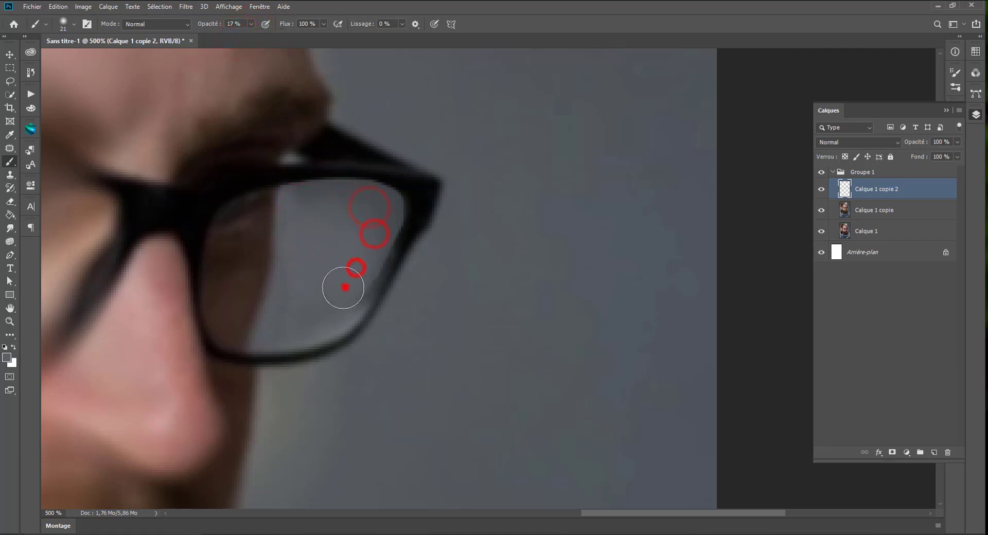
Step: Blend the upper-right corner of the lens down to its lower-right edge with light 17% opacity brush strokes
{"action": "scroll", "coordinate": [261, 308], "scroll_direction": "down", "scroll_amount": 8}
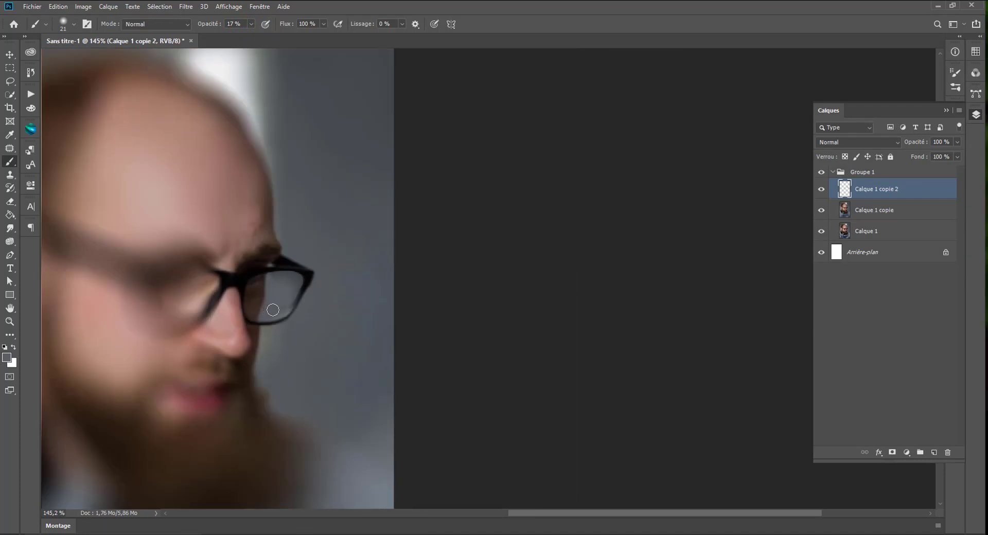
{"action": "scroll", "coordinate": [272, 310], "scroll_direction": "up", "scroll_amount": 2}
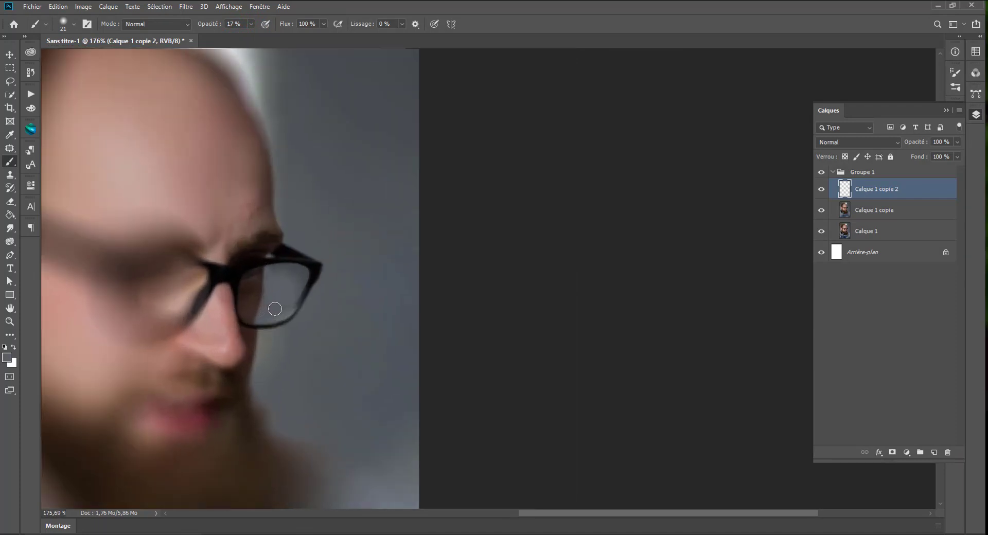
{"action": "left_click", "coordinate": [273, 268]}
{"action": "scroll", "coordinate": [282, 311], "scroll_direction": "down", "scroll_amount": 3}
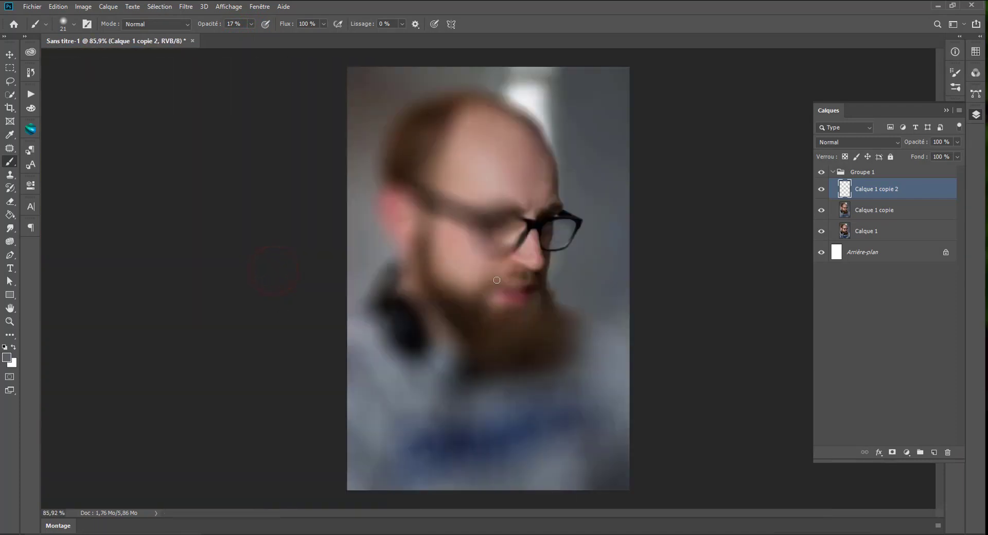
{"action": "scroll", "coordinate": [616, 232], "scroll_direction": "up", "scroll_amount": 8}
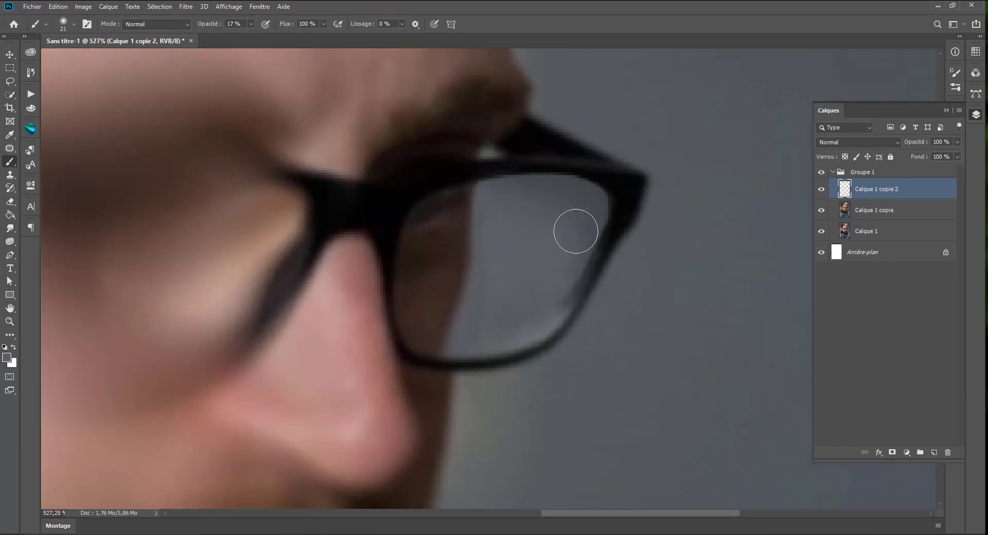
{"action": "left_click", "coordinate": [526, 226], "text": "alt"}
{"action": "left_click", "coordinate": [571, 199]}
{"action": "mouse_move", "coordinate": [588, 209]}
{"action": "left_mouse_down"}
{"action": "mouse_move", "coordinate": [562, 238]}
{"action": "mouse_move", "coordinate": [578, 231]}
{"action": "mouse_move", "coordinate": [553, 243]}
{"action": "mouse_move", "coordinate": [557, 198]}
{"action": "mouse_move", "coordinate": [527, 202]}
{"action": "mouse_move", "coordinate": [503, 253]}
{"action": "mouse_move", "coordinate": [511, 248]}
{"action": "mouse_move", "coordinate": [531, 290]}
{"action": "left_mouse_up"}
{"action": "left_click", "coordinate": [546, 200]}
{"action": "scroll", "coordinate": [503, 254], "scroll_direction": "down", "scroll_amount": 2}
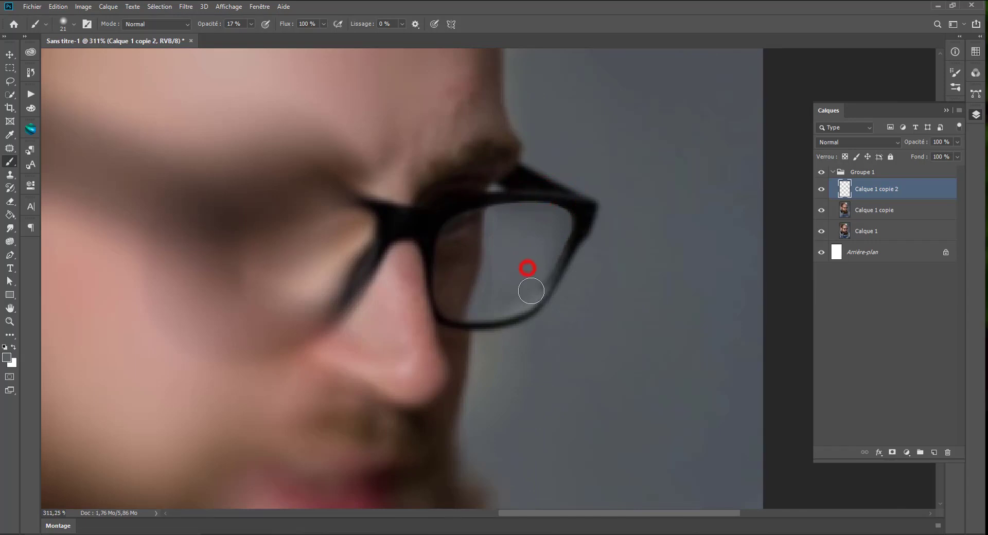
Step: Check the retouch on the whole portrait and soften the remaining uneven tones in the middle and upper right of the lens
{"action": "scroll", "coordinate": [531, 291], "scroll_direction": "down", "scroll_amount": 5}
{"action": "left_click", "coordinate": [649, 276]}
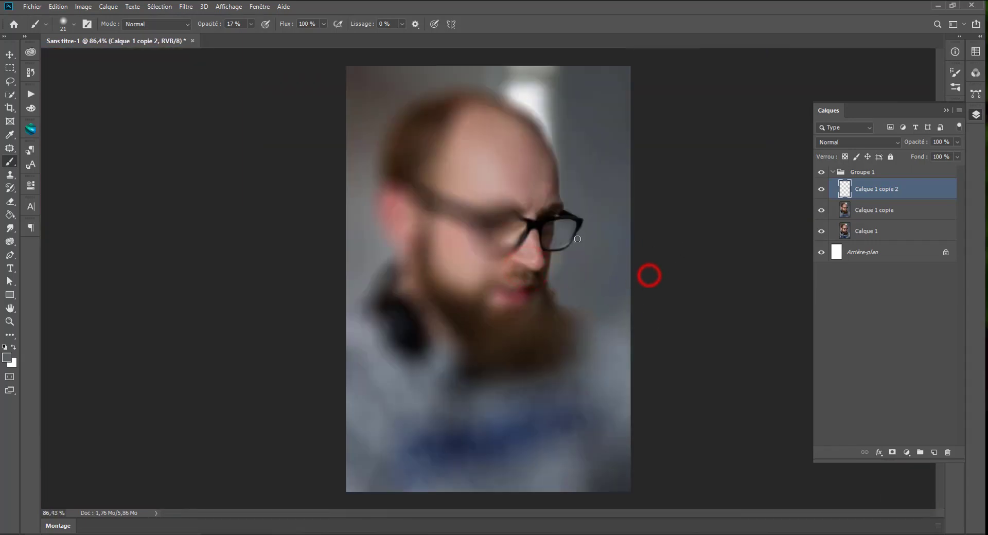
{"action": "scroll", "coordinate": [577, 239], "scroll_direction": "up", "scroll_amount": 5}
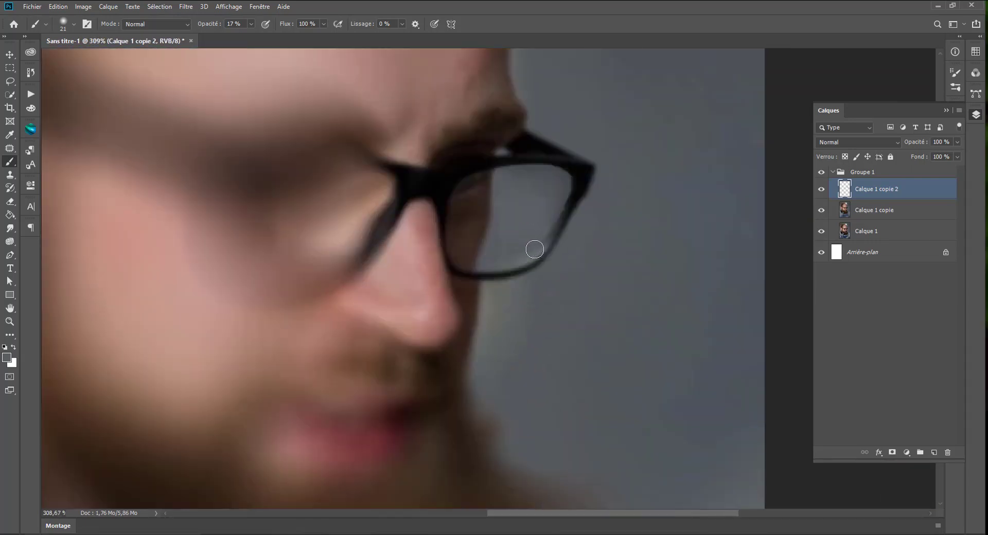
{"action": "scroll", "coordinate": [535, 249], "scroll_direction": "up", "scroll_amount": 2}
{"action": "left_click", "coordinate": [547, 186]}
{"action": "left_click", "coordinate": [503, 227]}
{"action": "left_click", "coordinate": [492, 229]}
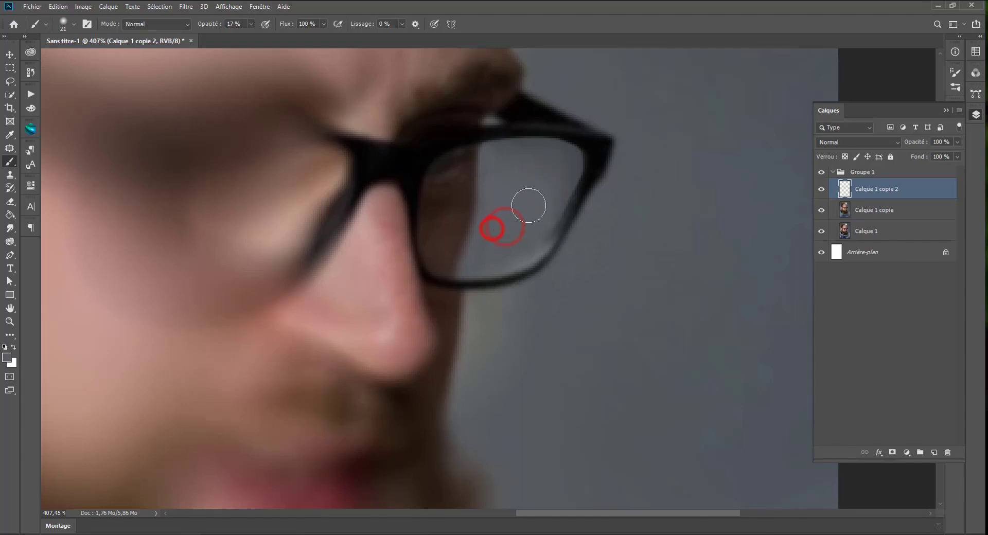
{"action": "left_click", "coordinate": [545, 170]}
{"action": "scroll", "coordinate": [539, 227], "scroll_direction": "down", "scroll_amount": 4}
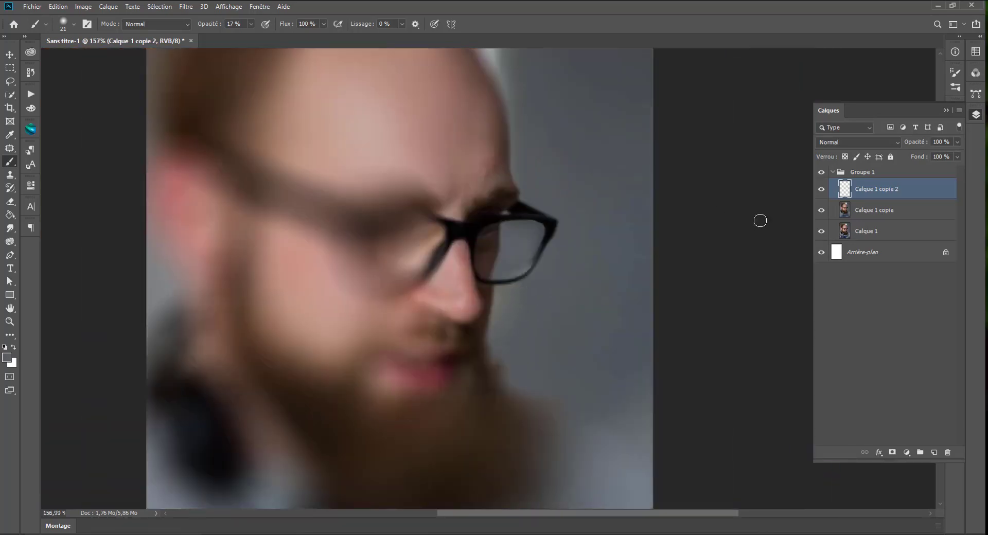
{"action": "scroll", "coordinate": [760, 220], "scroll_direction": "down", "scroll_amount": 1}
Step: Hide the Calque 1 copie 2 layer and add a new empty layer above Calque 1 copie
{"action": "left_click", "coordinate": [821, 189]}
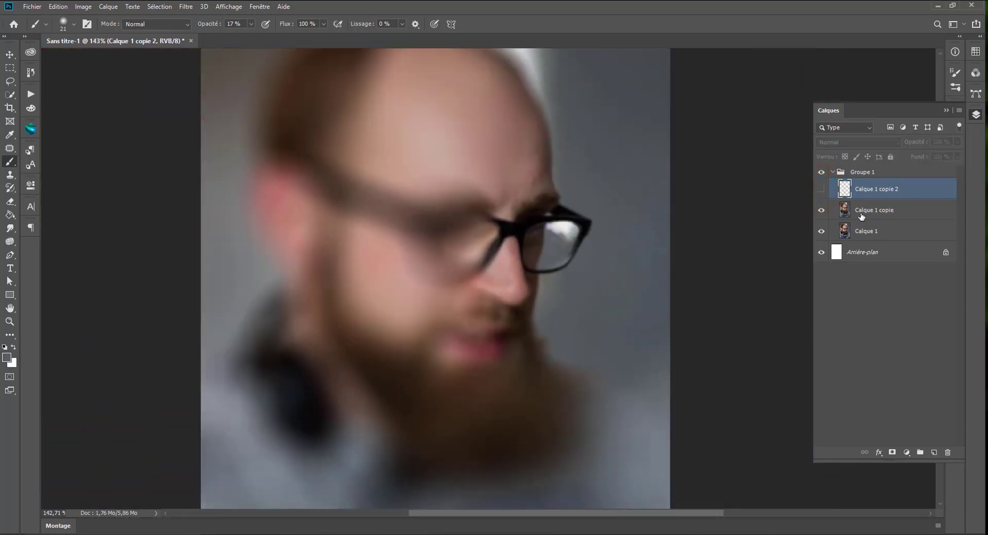
{"action": "left_click", "coordinate": [59, 7]}
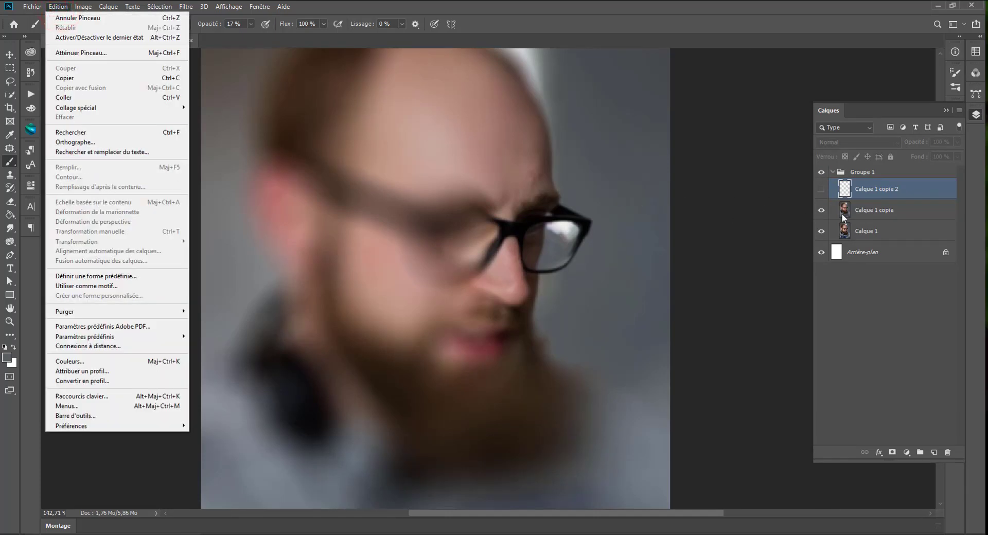
{"action": "left_click", "coordinate": [905, 194]}
{"action": "left_click", "coordinate": [877, 210]}
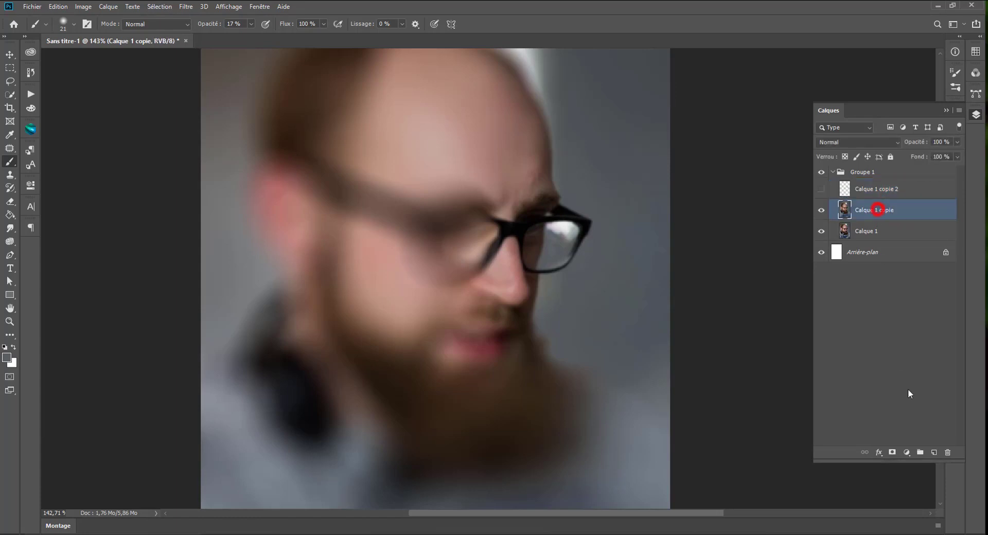
{"action": "left_click", "coordinate": [934, 452]}
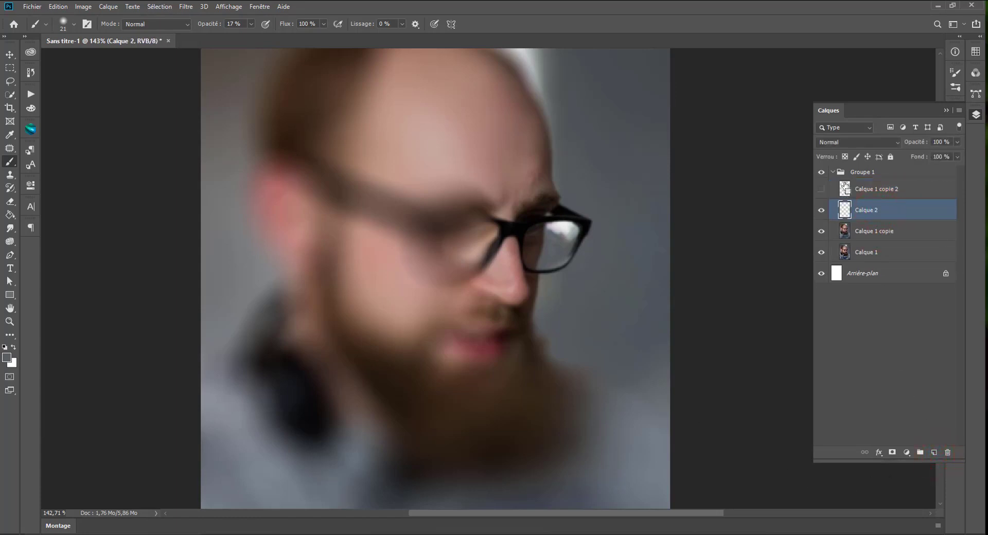
Step: Load the reflection selection and clone plain grey background over it with a 95 px Clone Stamp at 100% opacity, sampling all layers
{"action": "scroll", "coordinate": [632, 267], "scroll_direction": "up", "scroll_amount": 3}
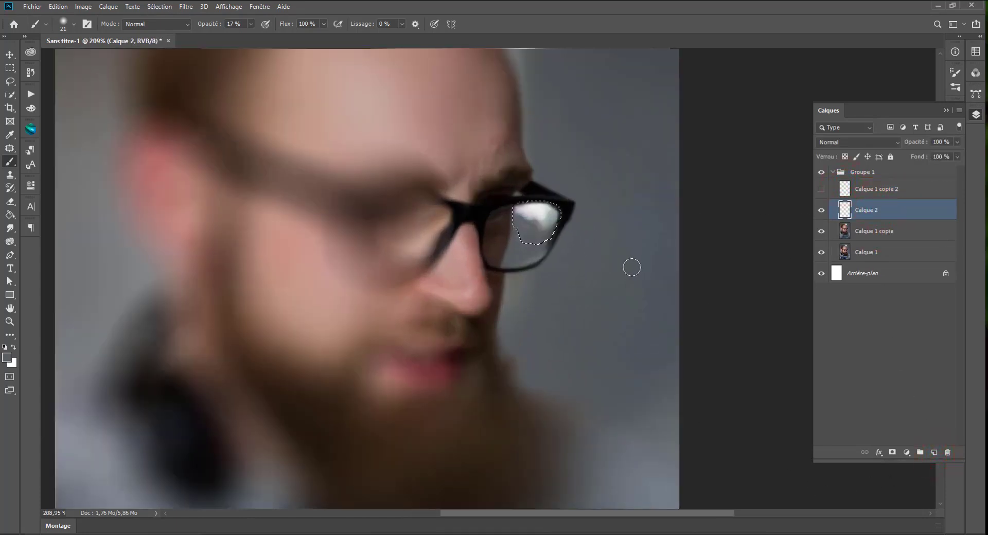
{"action": "scroll", "coordinate": [566, 252], "scroll_direction": "up", "scroll_amount": 3}
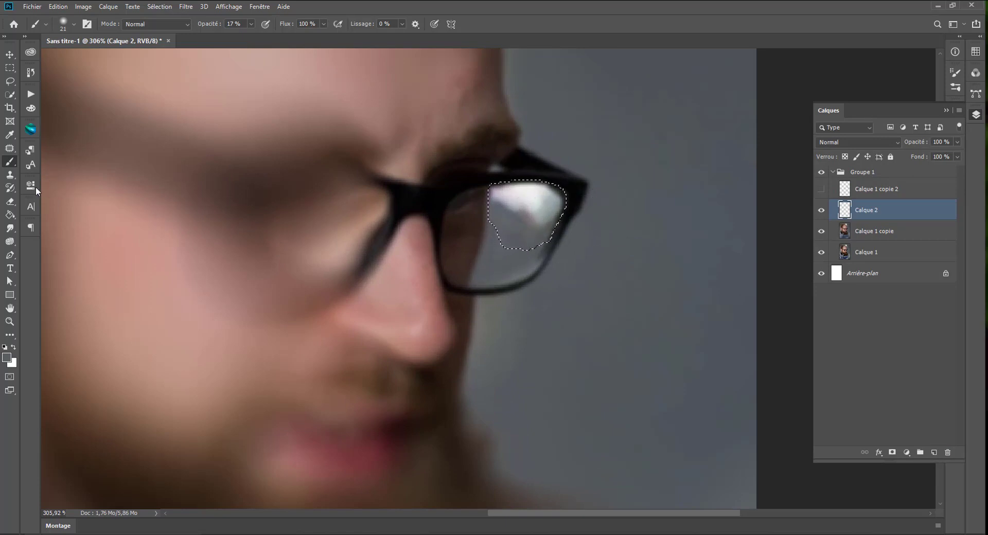
{"action": "left_click", "coordinate": [9, 175]}
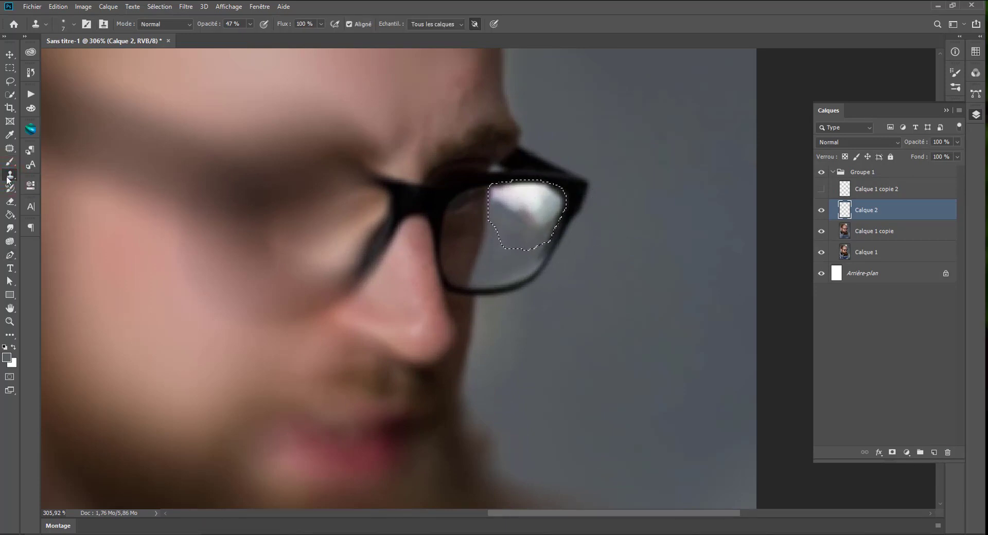
{"action": "left_click", "coordinate": [250, 24]}
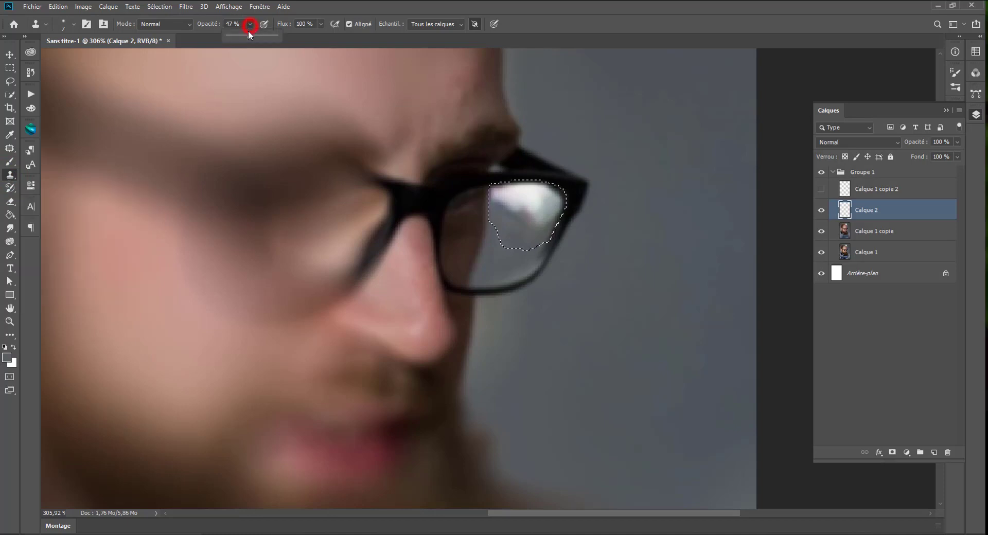
{"action": "left_click_drag", "start_coordinate": [248, 34], "coordinate": [344, 50]}
{"action": "mouse_move", "coordinate": [522, 270]}
{"action": "left_mouse_down"}
{"action": "mouse_move", "coordinate": [639, 275]}
{"action": "mouse_move", "coordinate": [590, 273]}
{"action": "left_mouse_up"}
{"action": "left_click", "coordinate": [695, 128], "text": "alt"}
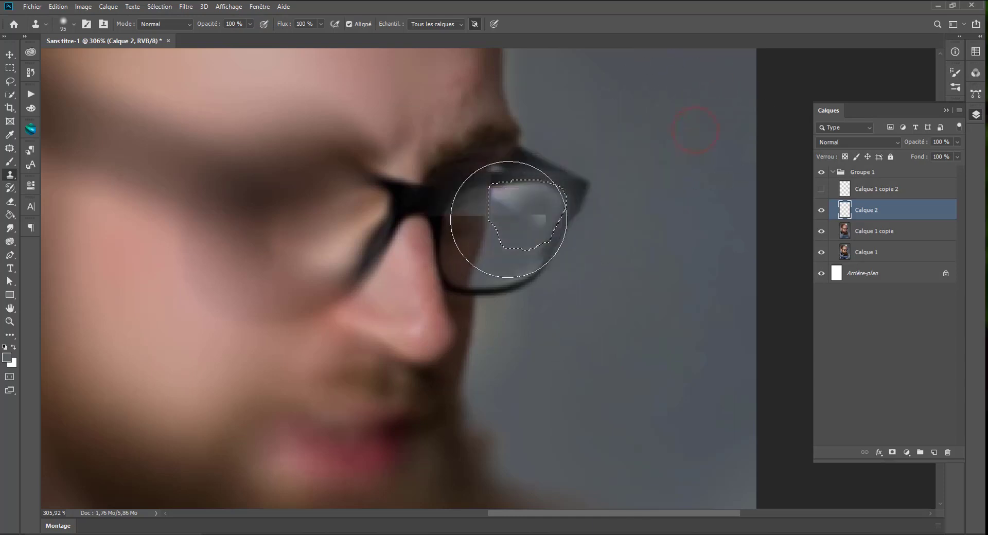
{"action": "mouse_move", "coordinate": [509, 220]}
{"action": "left_mouse_down"}
{"action": "mouse_move", "coordinate": [532, 206]}
{"action": "mouse_move", "coordinate": [516, 220]}
{"action": "mouse_move", "coordinate": [536, 200]}
{"action": "mouse_move", "coordinate": [486, 212]}
{"action": "mouse_move", "coordinate": [542, 200]}
{"action": "left_mouse_up"}
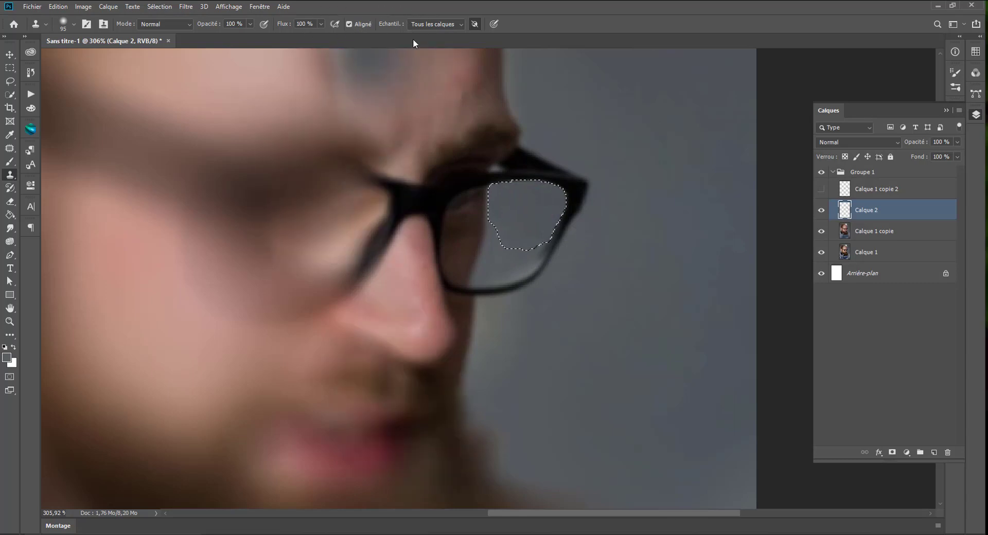
{"action": "left_click", "coordinate": [415, 25]}
{"action": "left_click", "coordinate": [421, 54]}
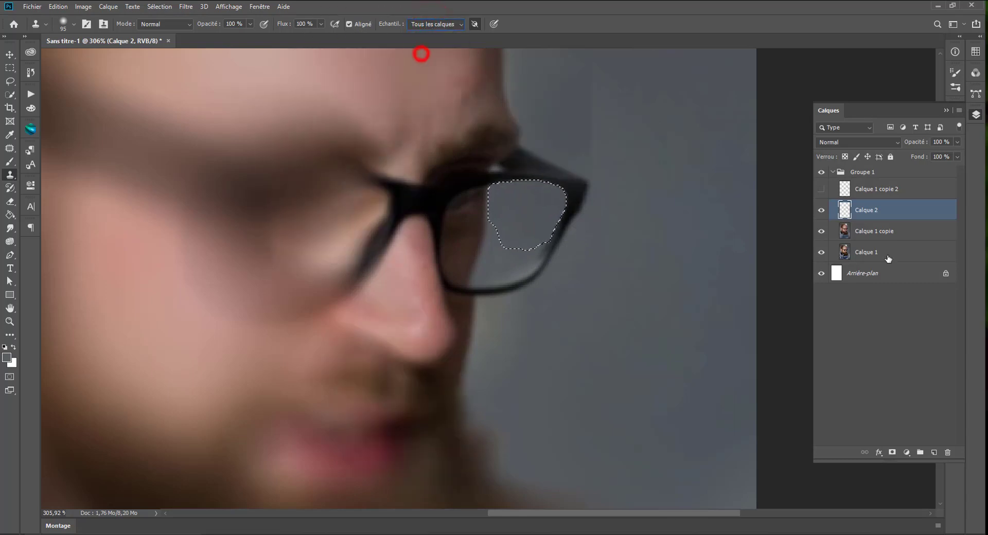
Step: Compare the lens with and without the cloned layer, leave the layer shown, and remove the selection
{"action": "left_click", "coordinate": [821, 210]}
{"action": "left_click", "coordinate": [821, 210]}
{"action": "left_click", "coordinate": [821, 210]}
{"action": "left_click", "coordinate": [821, 210]}
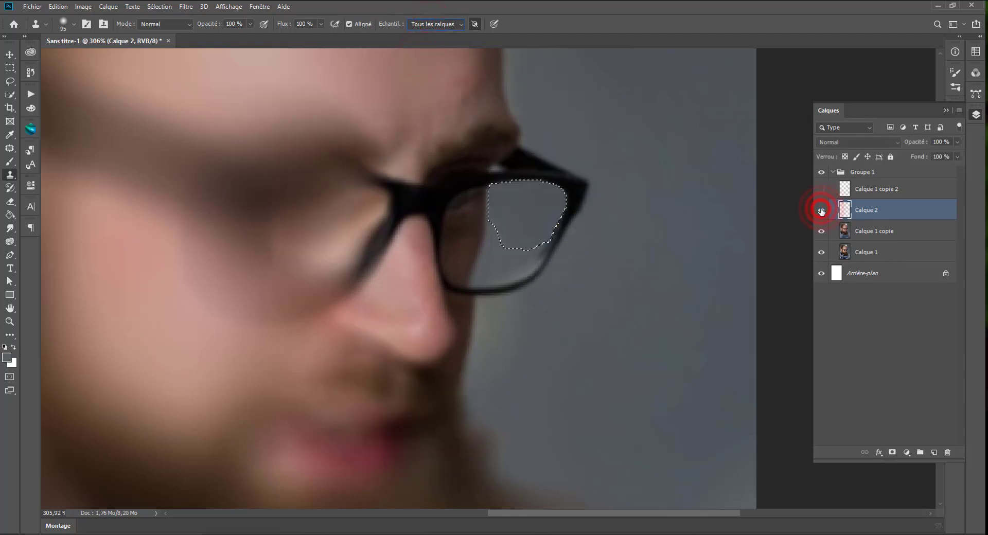
{"action": "left_click", "coordinate": [821, 210]}
{"action": "left_click", "coordinate": [822, 210]}
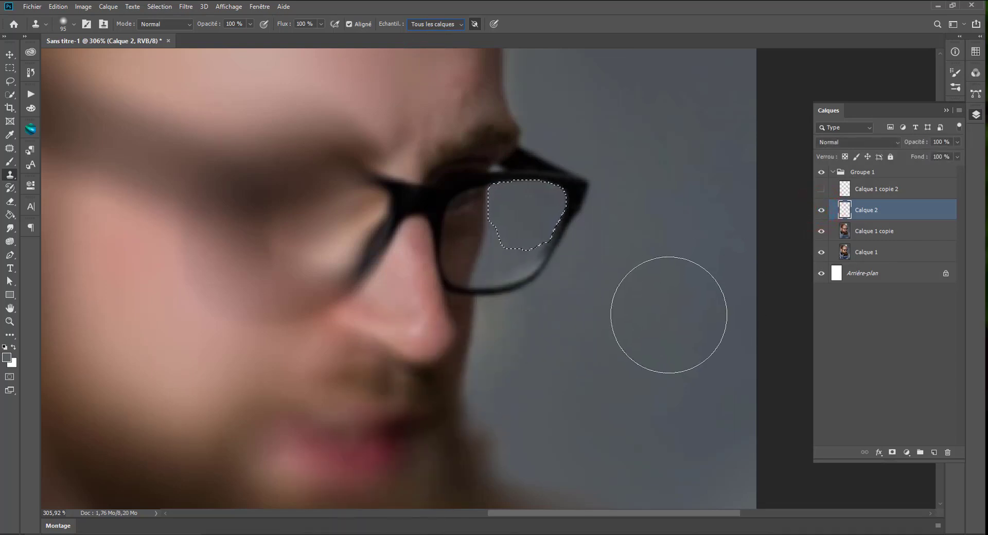
{"action": "key", "text": "ctrl+d"}
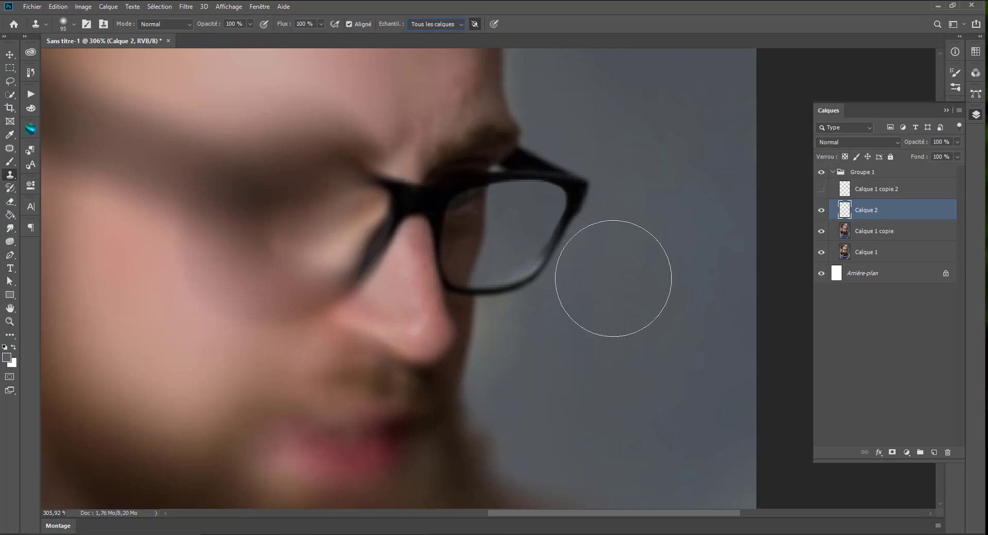
Step: Blend the cloned grey inside the lens with a 21 px Brush at 30% opacity, using tones sampled from the lens
{"action": "right_click", "coordinate": [586, 258]}
{"action": "left_click_drag", "start_coordinate": [504, 204], "coordinate": [499, 204]}
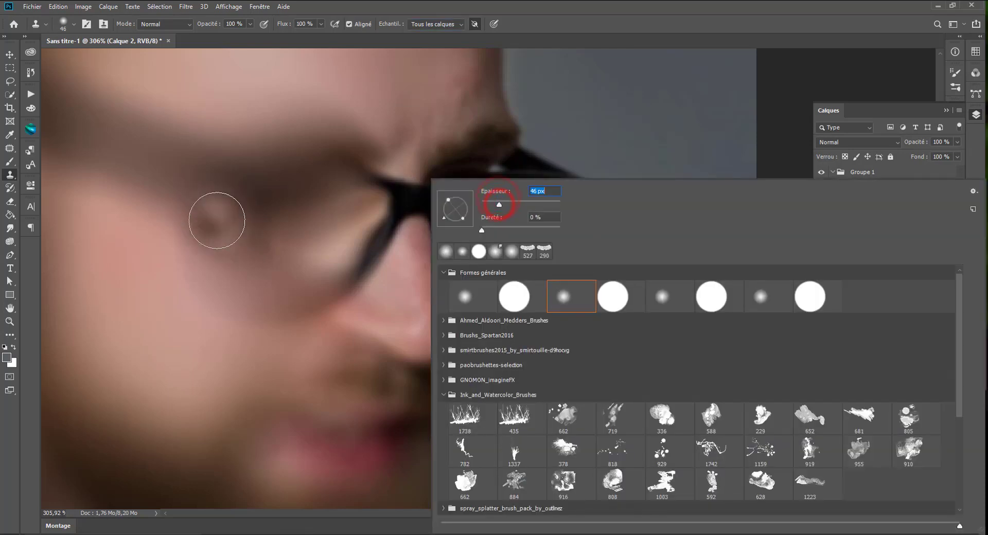
{"action": "left_click", "coordinate": [10, 161]}
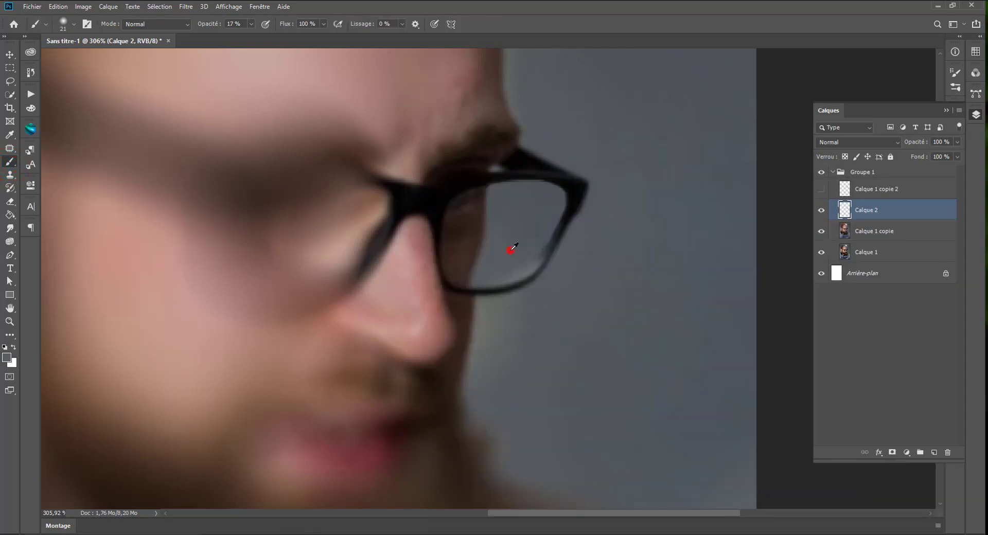
{"action": "mouse_move", "coordinate": [513, 248]}
{"action": "left_mouse_down"}
{"action": "mouse_move", "coordinate": [538, 238]}
{"action": "mouse_move", "coordinate": [534, 226]}
{"action": "mouse_move", "coordinate": [506, 233]}
{"action": "left_mouse_up"}
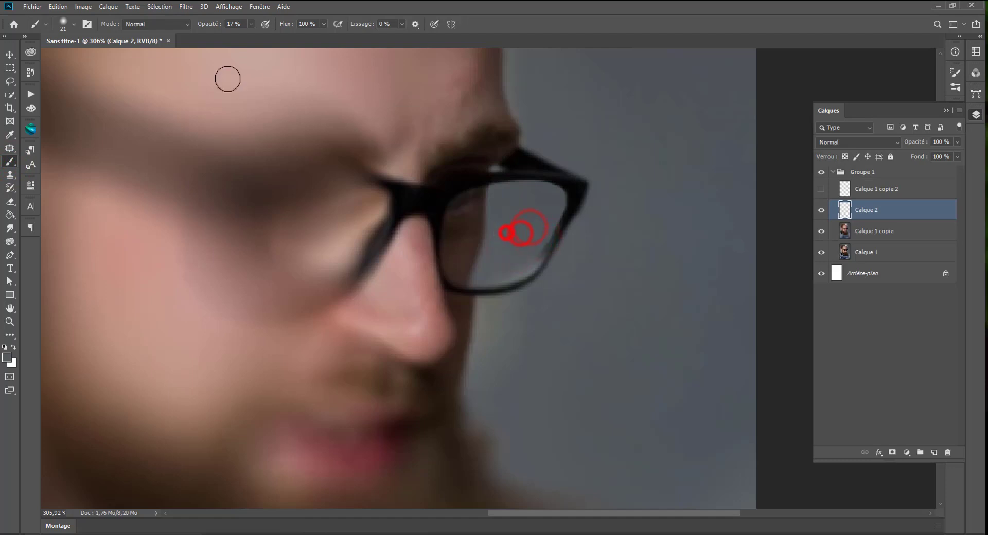
{"action": "left_click", "coordinate": [251, 24]}
{"action": "left_click_drag", "start_coordinate": [251, 36], "coordinate": [258, 36]}
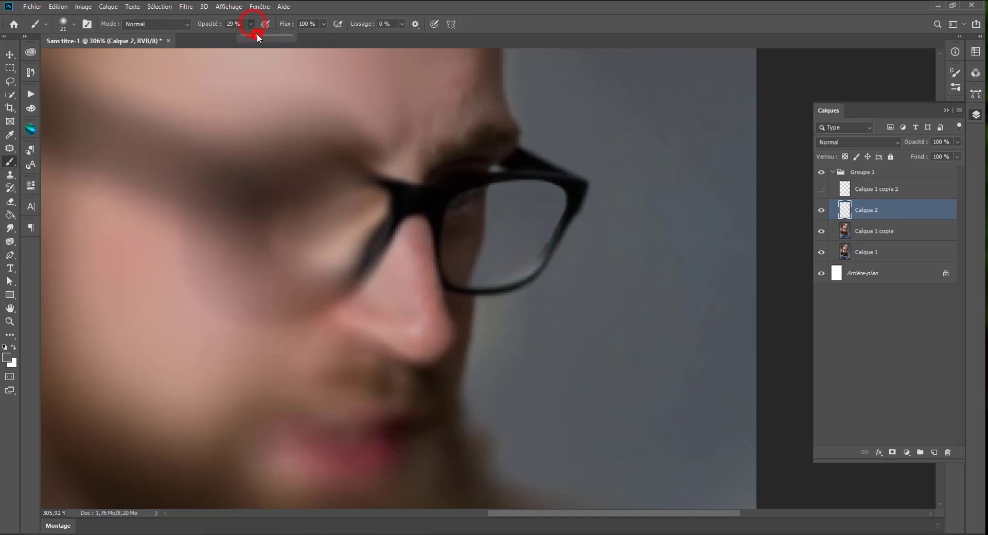
{"action": "left_click", "coordinate": [504, 261], "text": "alt"}
{"action": "mouse_move", "coordinate": [516, 227]}
{"action": "left_mouse_down"}
{"action": "mouse_move", "coordinate": [531, 236]}
{"action": "mouse_move", "coordinate": [505, 226]}
{"action": "left_mouse_up"}
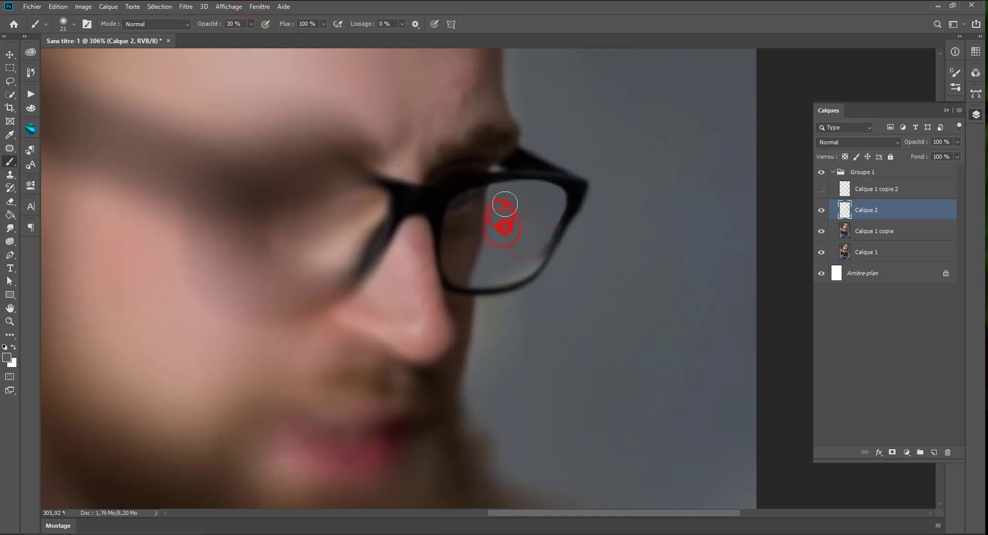
Step: Check the lens retouch on the whole portrait and compare it with and without Calque 2, leaving the layer shown
{"action": "scroll", "coordinate": [529, 216], "scroll_direction": "down", "scroll_amount": 6}
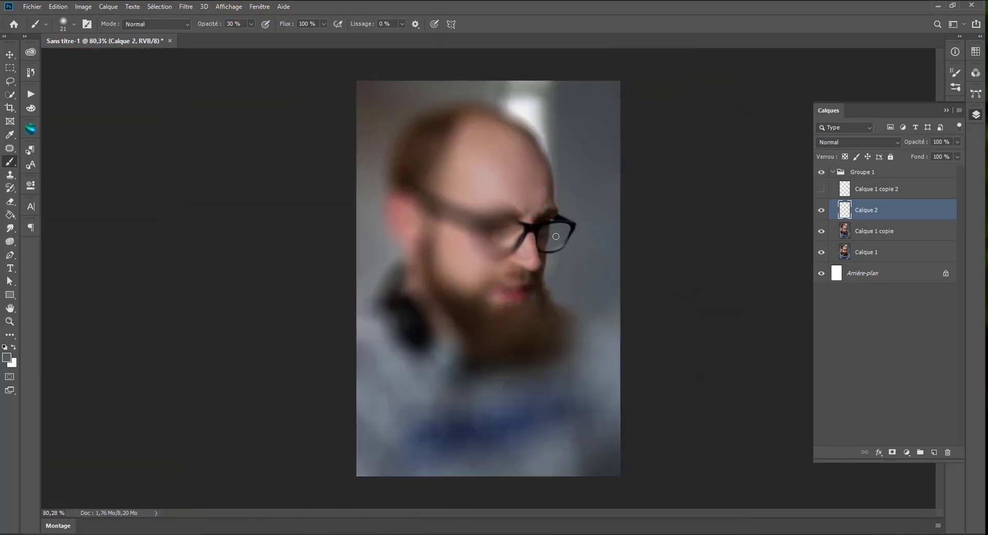
{"action": "scroll", "coordinate": [567, 273], "scroll_direction": "up", "scroll_amount": 2}
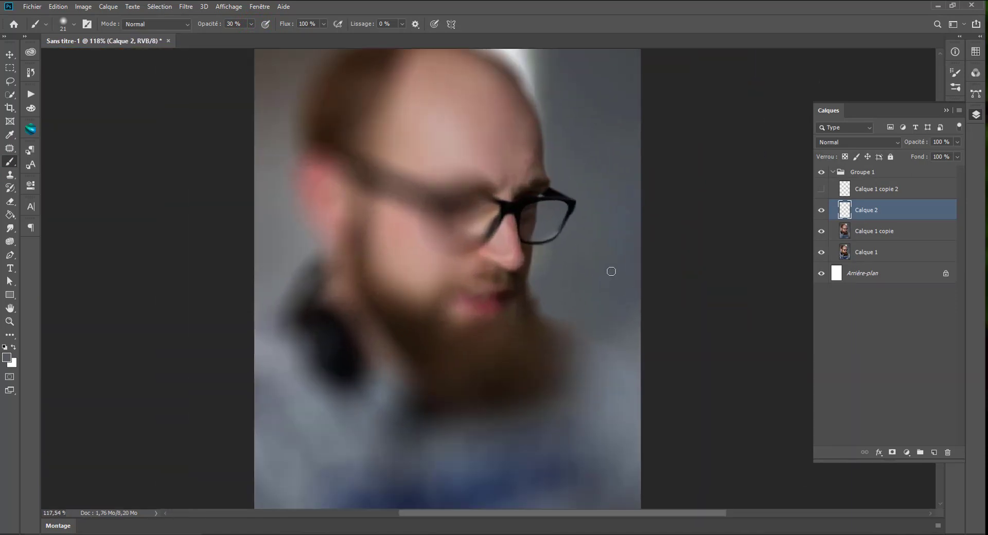
{"action": "scroll", "coordinate": [611, 271], "scroll_direction": "up", "scroll_amount": 2}
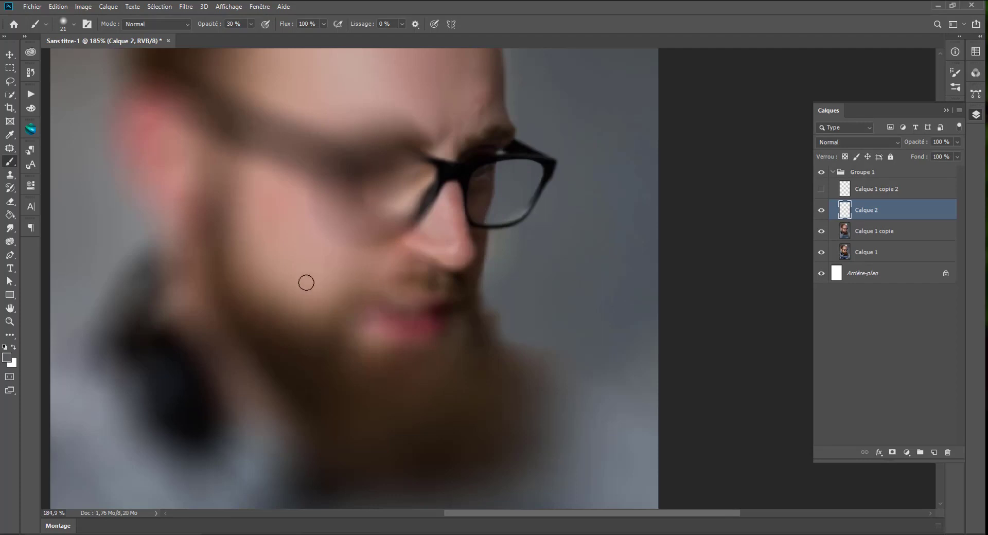
{"action": "scroll", "coordinate": [306, 282], "scroll_direction": "down", "scroll_amount": 3}
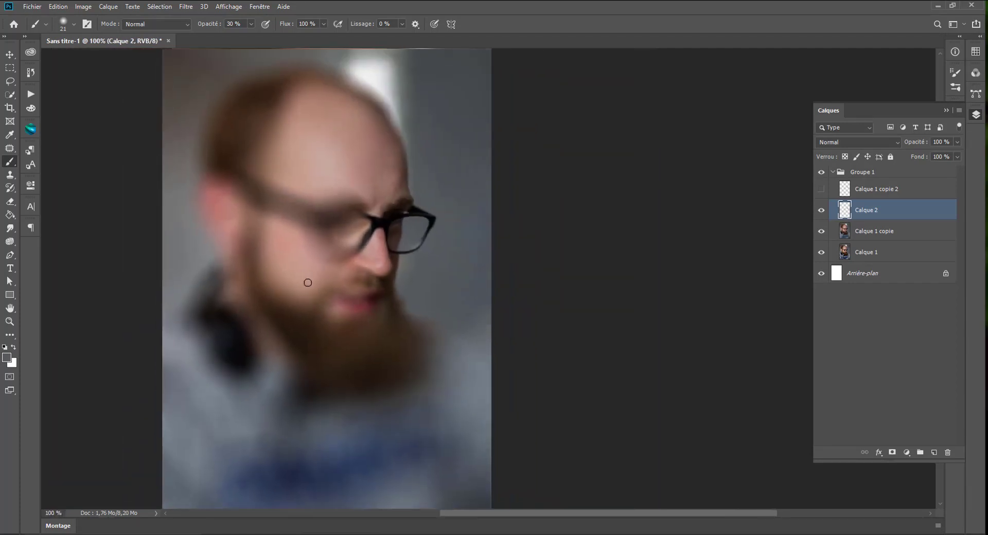
{"action": "left_click", "coordinate": [821, 213]}
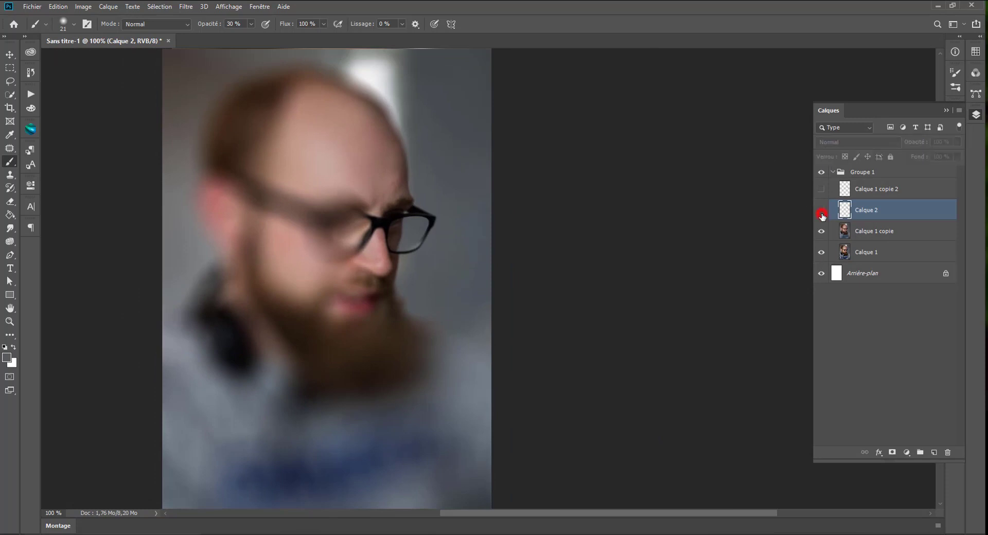
{"action": "left_click", "coordinate": [821, 214]}
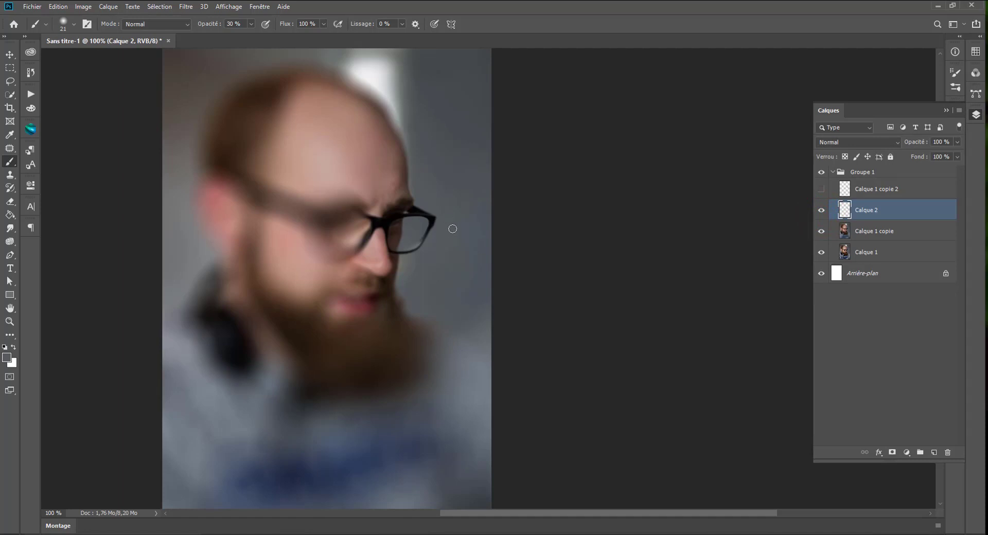
Step: Erase the excess grey on Calque 2 along the lower right inner rim of the glasses with a 7 px Eraser at 100% opacity
{"action": "scroll", "coordinate": [452, 229], "scroll_direction": "up", "scroll_amount": 5}
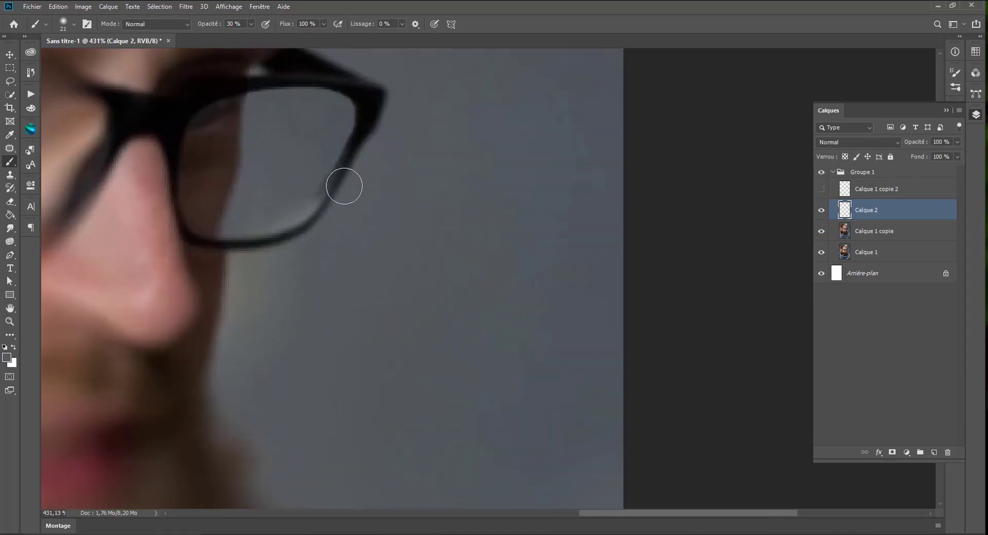
{"action": "left_click", "coordinate": [10, 200]}
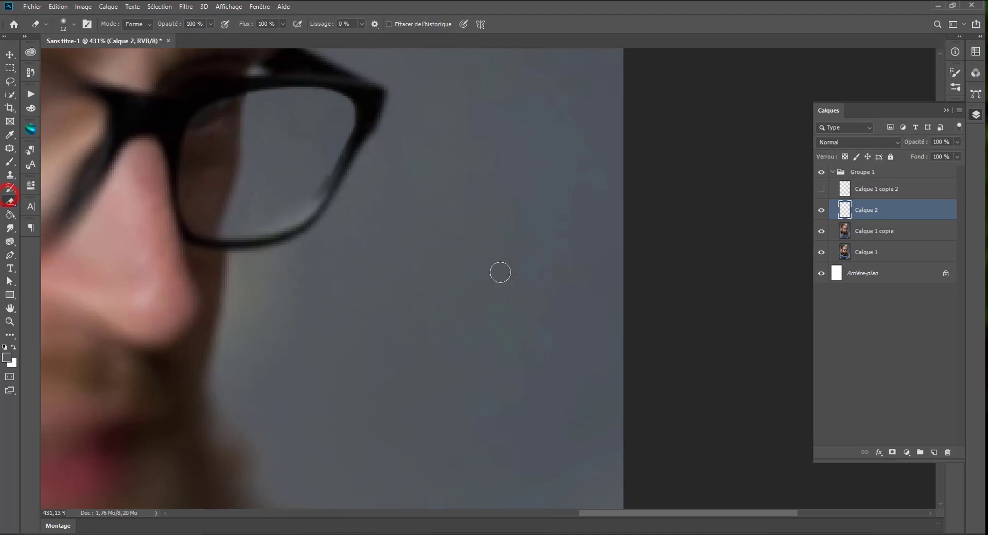
{"action": "left_click_drag", "start_coordinate": [468, 261], "coordinate": [436, 263]}
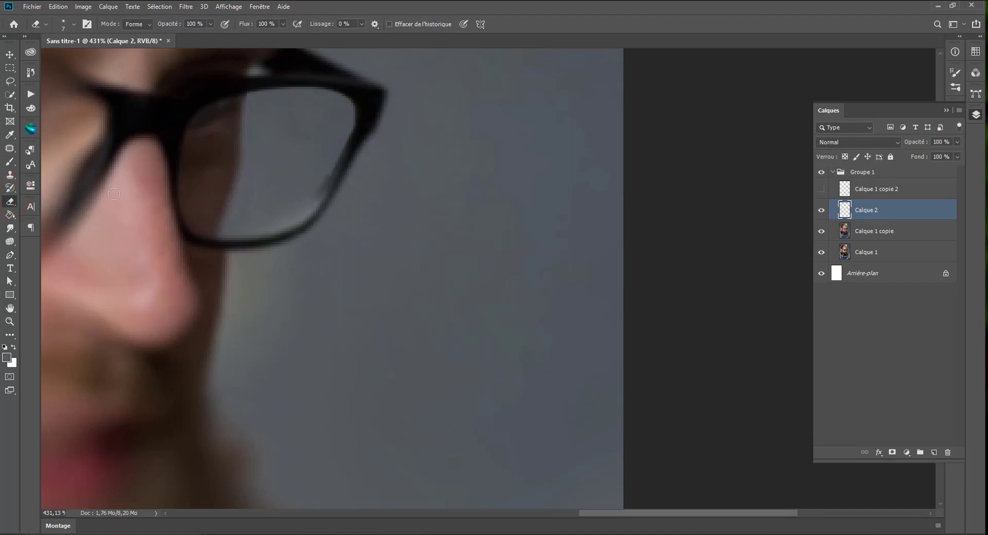
{"action": "mouse_move", "coordinate": [328, 176]}
{"action": "left_mouse_down"}
{"action": "mouse_move", "coordinate": [361, 139]}
{"action": "mouse_move", "coordinate": [345, 167]}
{"action": "left_mouse_up"}
{"action": "scroll", "coordinate": [349, 314], "scroll_direction": "down", "scroll_amount": 2}
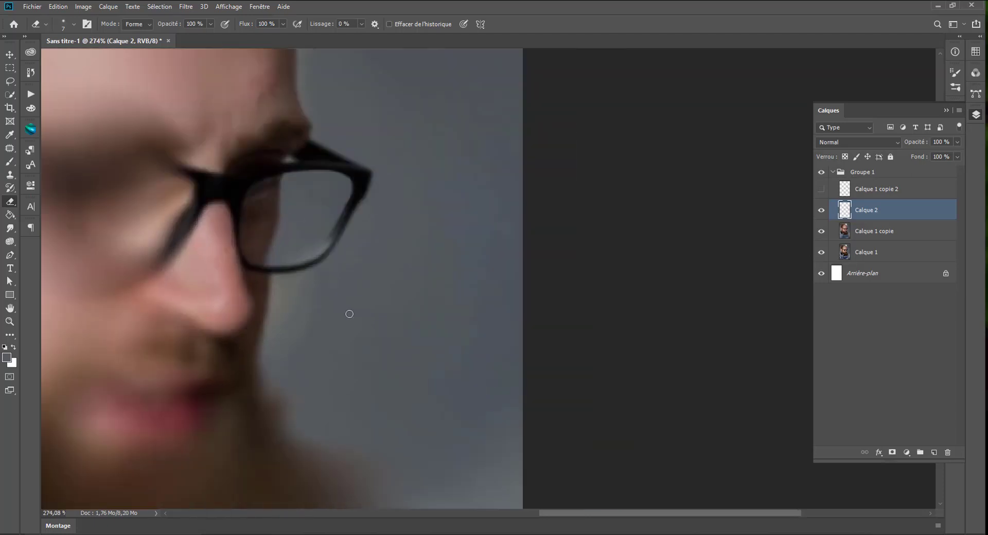
{"action": "scroll", "coordinate": [350, 314], "scroll_direction": "down", "scroll_amount": 5}
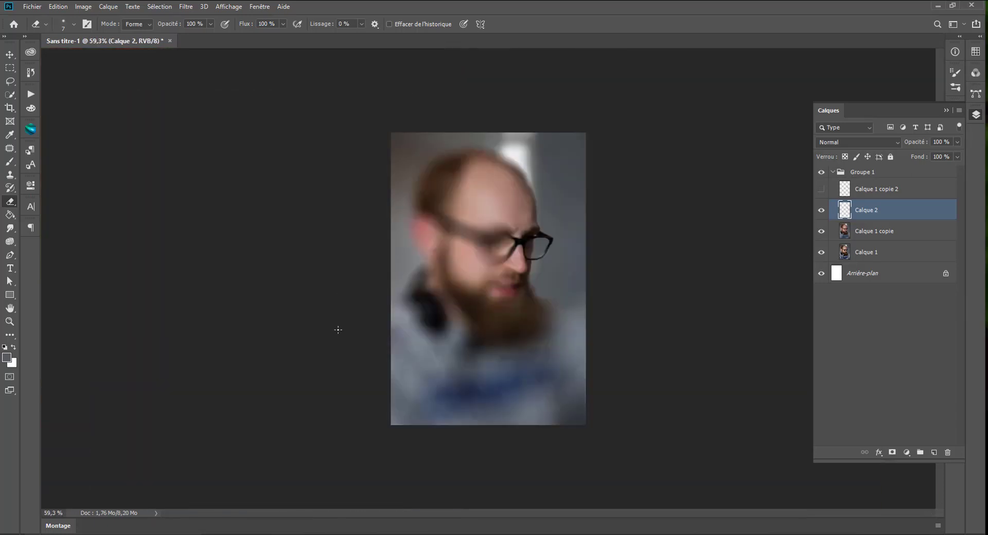